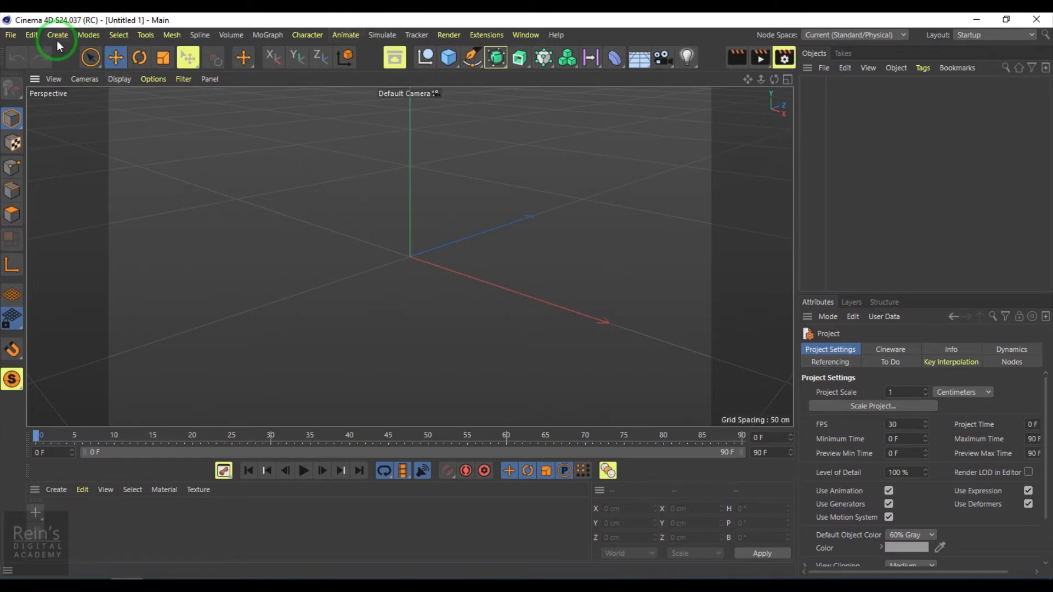
pyautogui.click(11, 36)
pyautogui.click(448, 194)
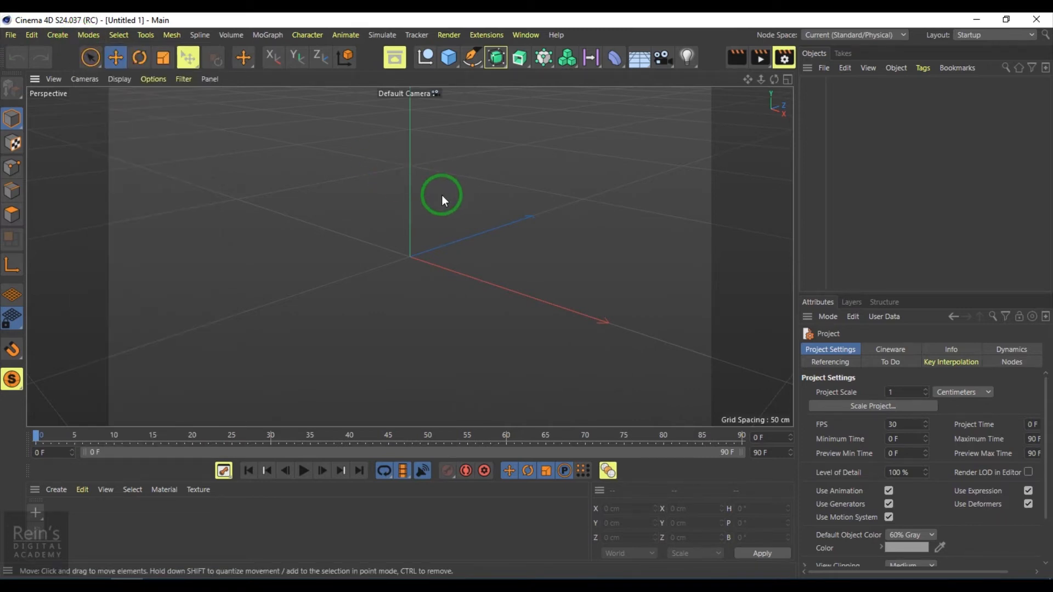
pyautogui.click(31, 35)
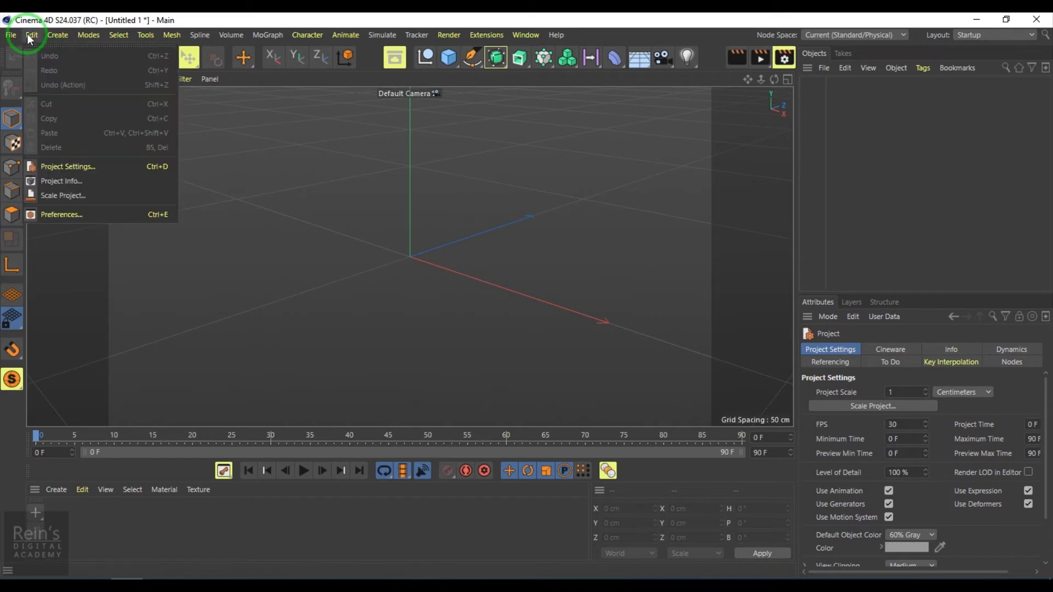
pyautogui.click(338, 347)
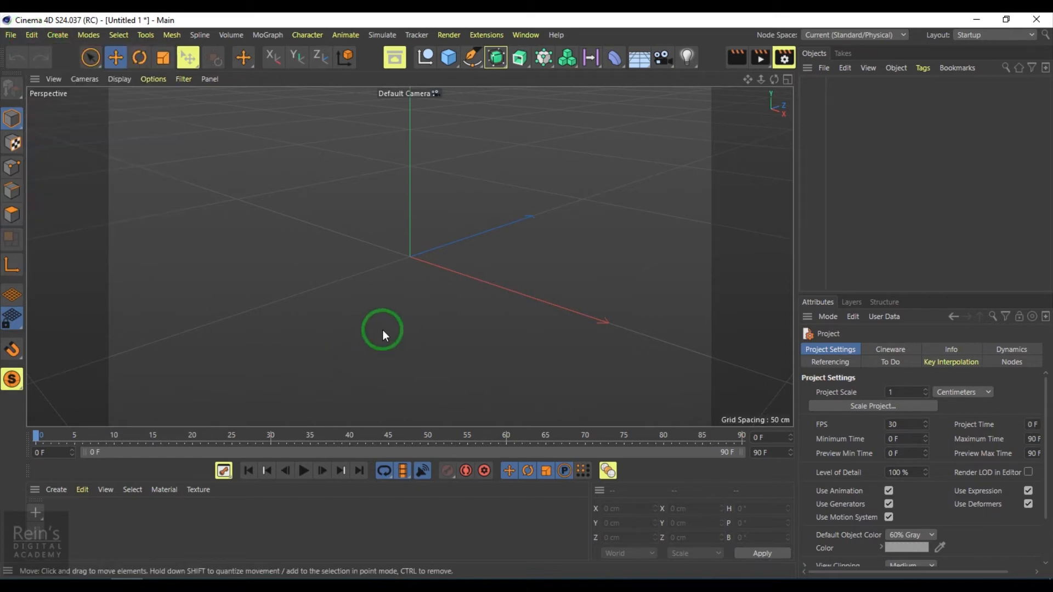
# Step: Create a new project and add a cube primitive to the scene
pyautogui.click(8, 34)
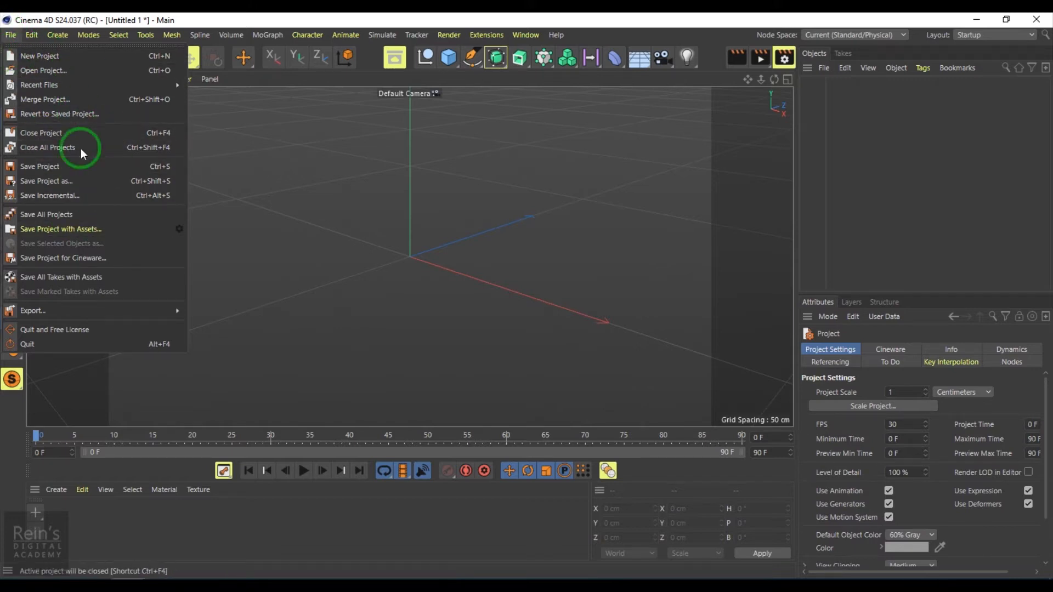
pyautogui.click(75, 57)
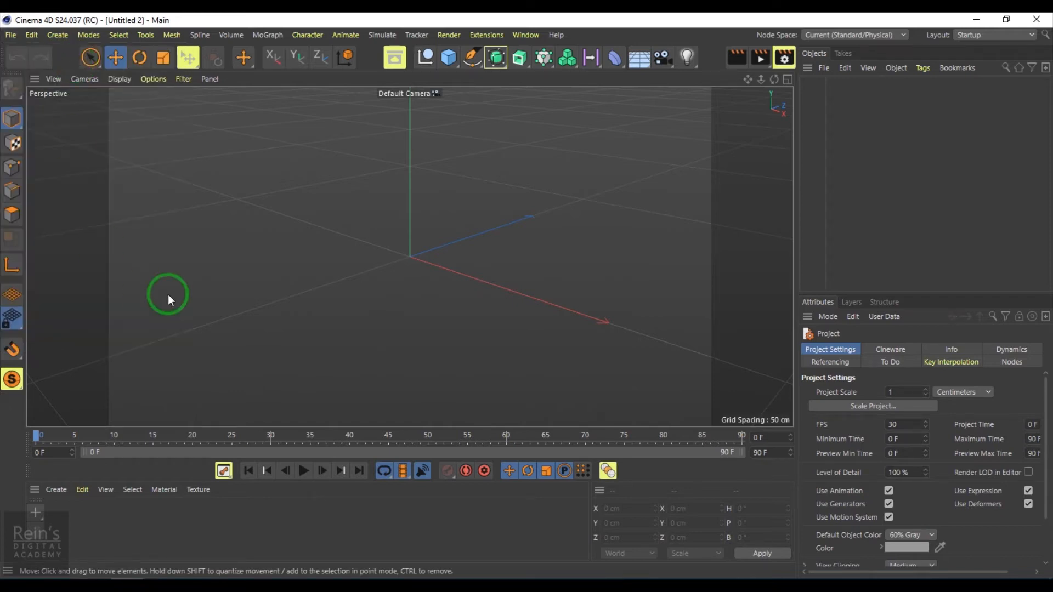
pyautogui.click(58, 35)
pyautogui.moveTo(86, 78)
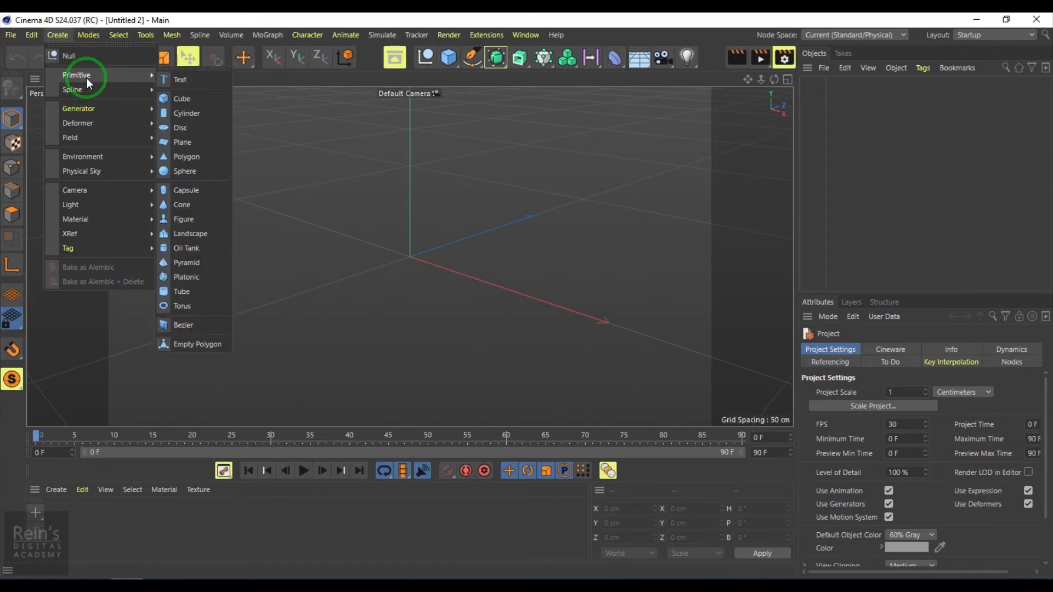
pyautogui.click(186, 99)
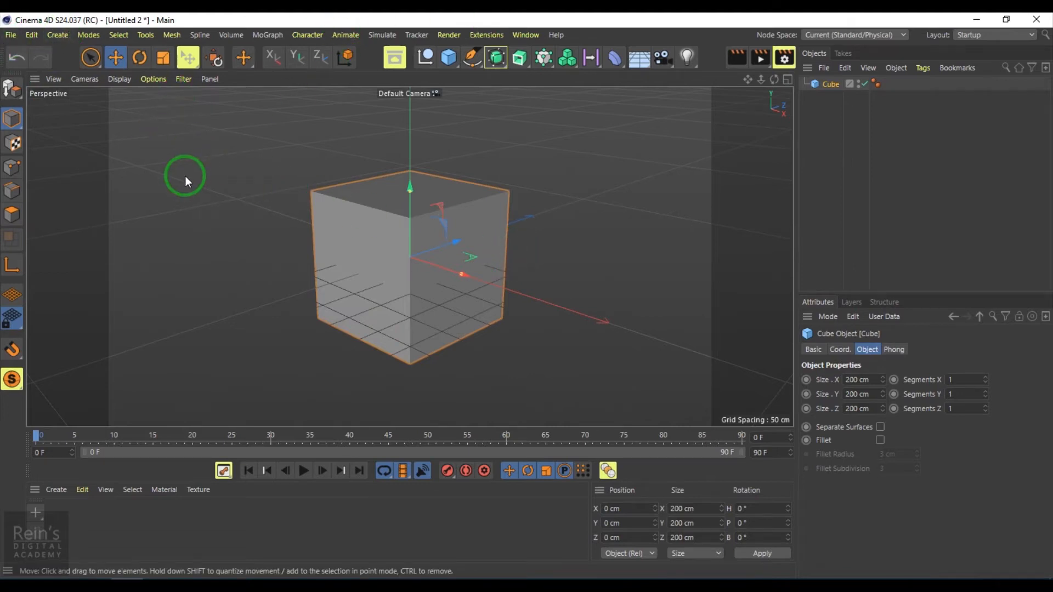
pyautogui.click(85, 34)
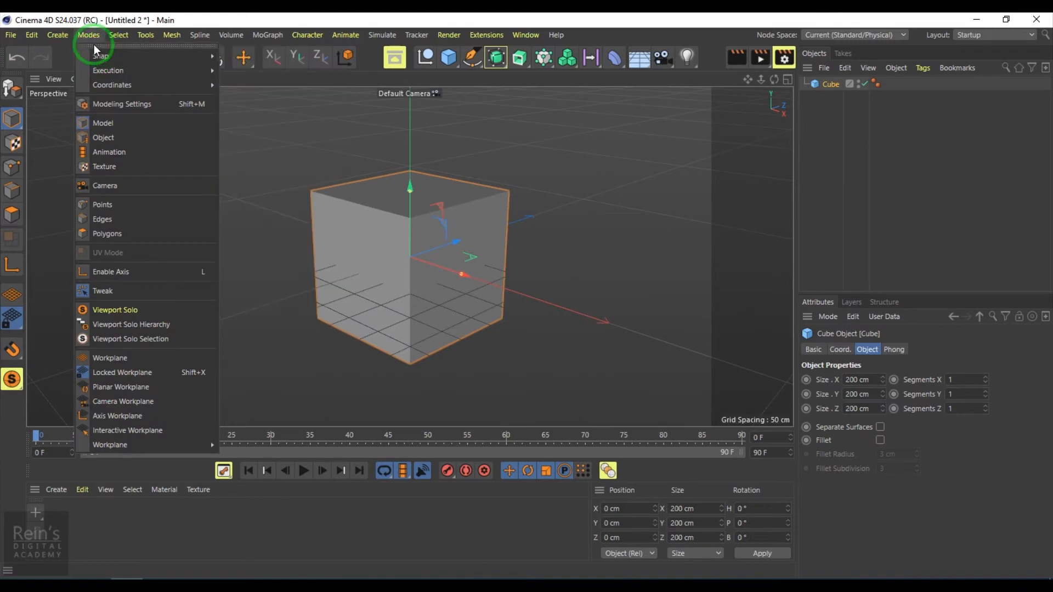
pyautogui.click(110, 45)
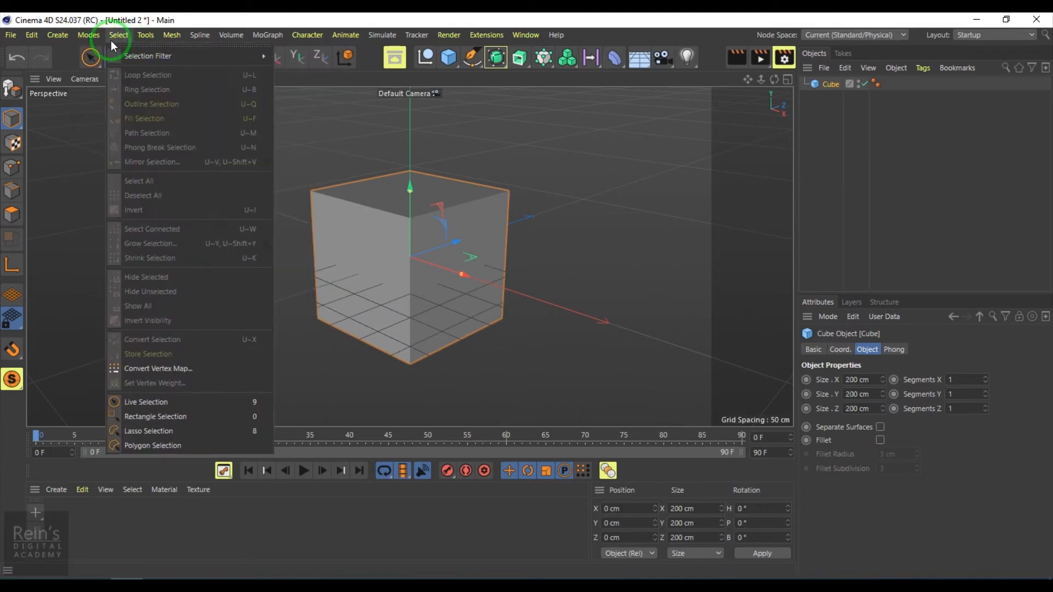
pyautogui.click(139, 45)
pyautogui.moveTo(171, 32); pyautogui.dragTo(308, 152)
pyautogui.click(350, 149)
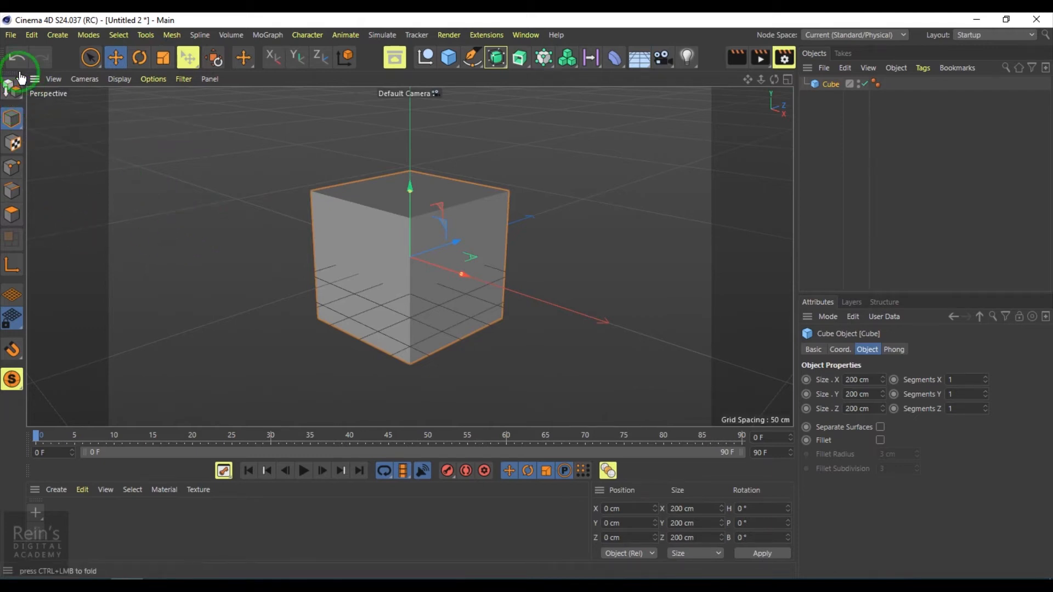
# Step: Fold away the main tool palette above the viewport and unfold it again
pyautogui.keyDown('ctrl'); pyautogui.click(6, 60); pyautogui.keyUp('ctrl')
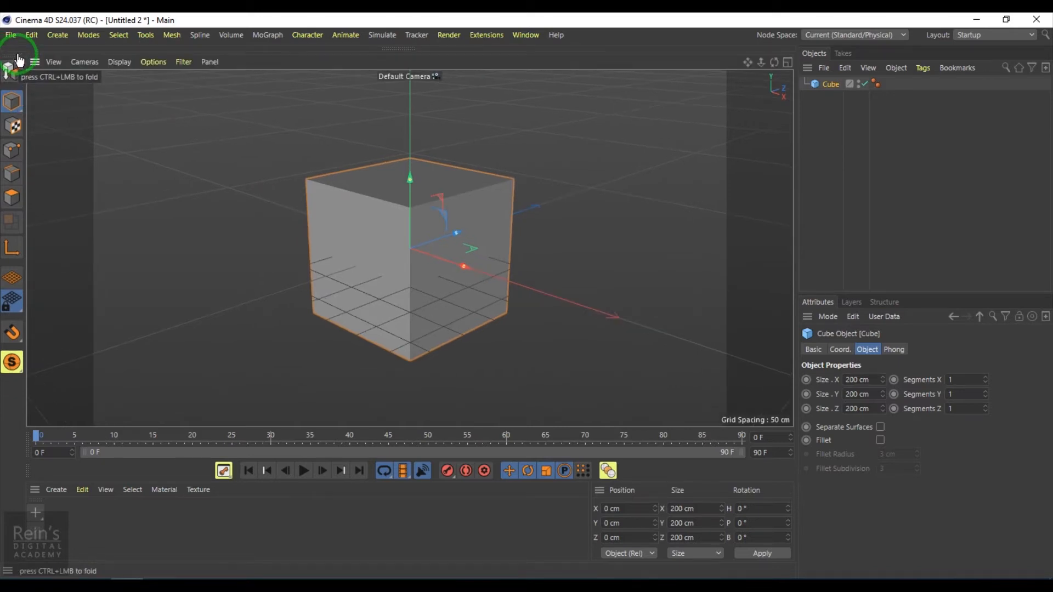
pyautogui.keyDown('ctrl'); pyautogui.click(18, 55); pyautogui.keyUp('ctrl')
pyautogui.click(14, 55)
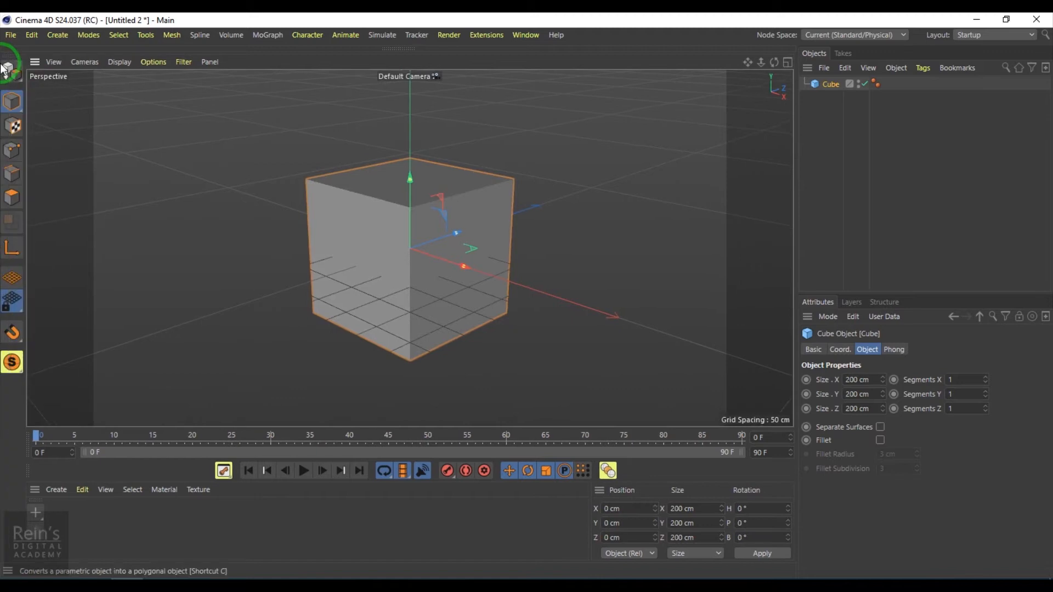
pyautogui.click(13, 51)
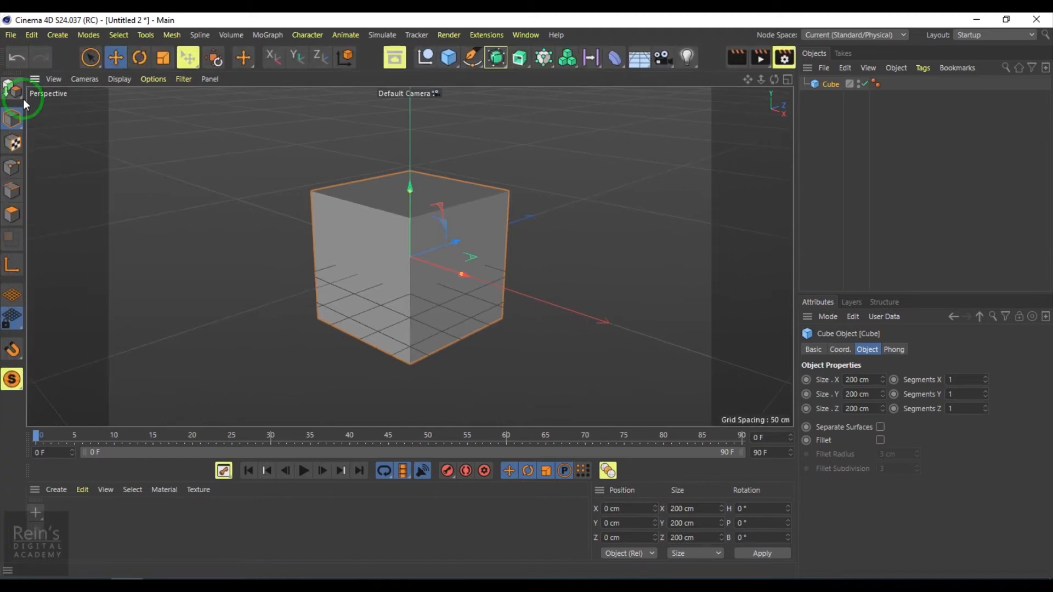
pyautogui.keyDown('ctrl'); pyautogui.click(5, 62); pyautogui.keyUp('ctrl')
pyautogui.click(7, 50)
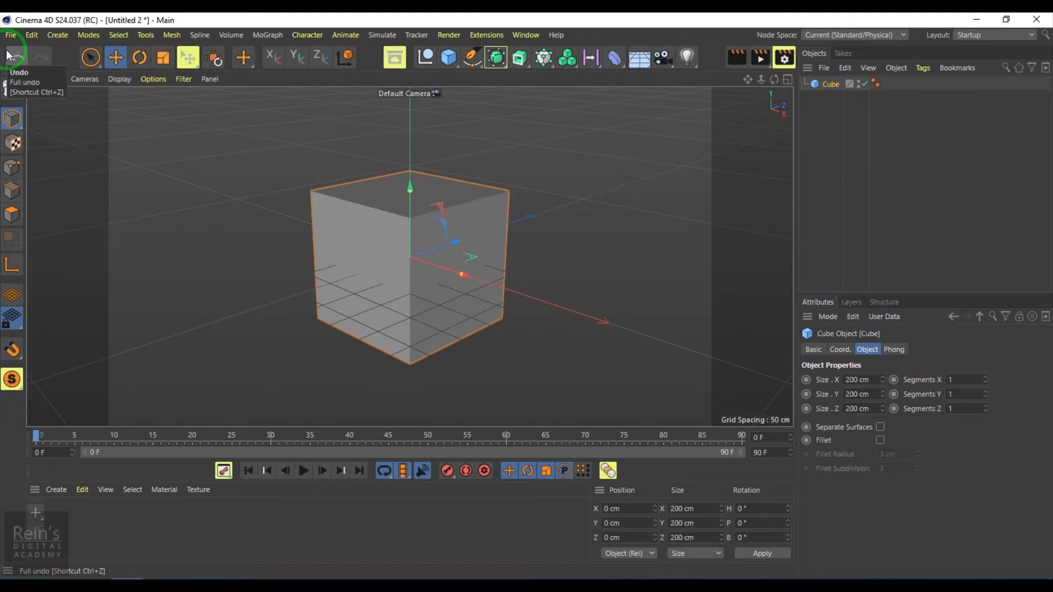
# Step: Fold away the modes palette beside the viewport and unfold it again
pyautogui.keyDown('ctrl'); pyautogui.click(13, 78); pyautogui.keyUp('ctrl')
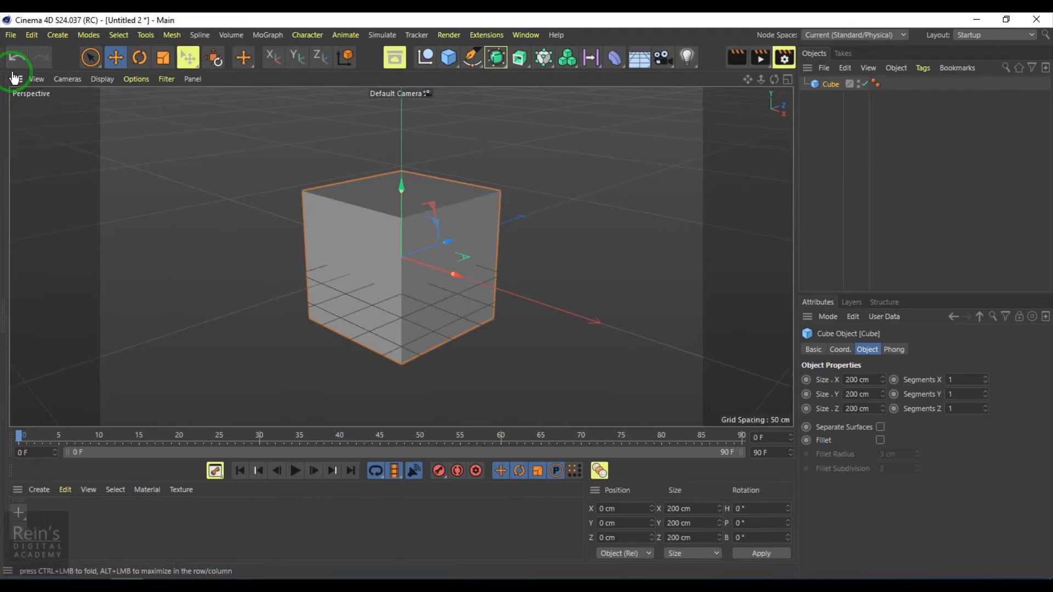
pyautogui.click(8, 87)
pyautogui.keyDown('ctrl'); pyautogui.click(15, 74); pyautogui.keyUp('ctrl')
pyautogui.click(5, 84)
# Step: Move the cube along the X axis to about -296 cm
pyautogui.scroll(-1, 463, 319)
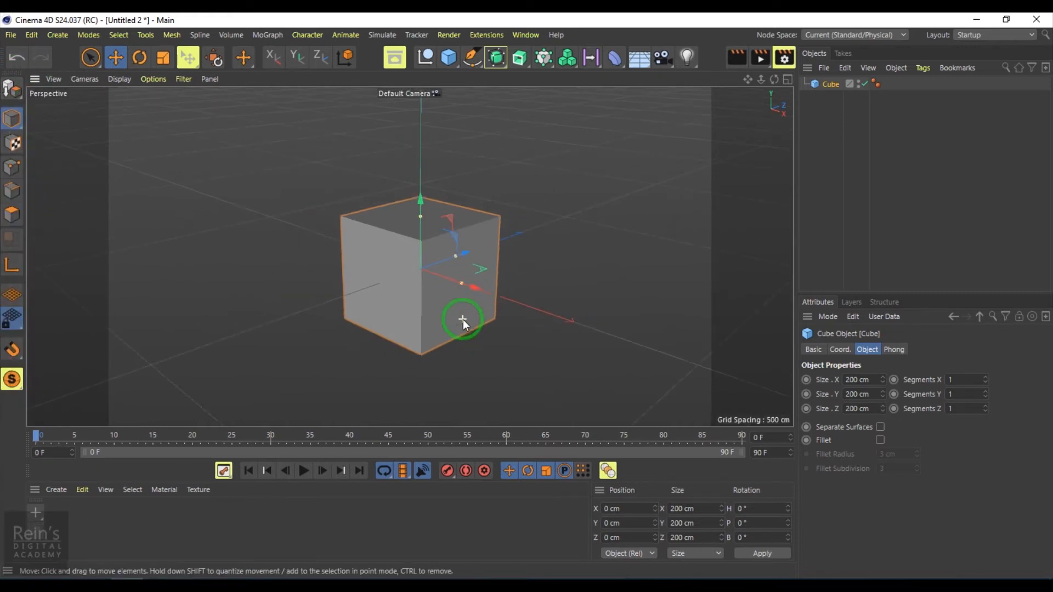
pyautogui.scroll(2, 463, 319)
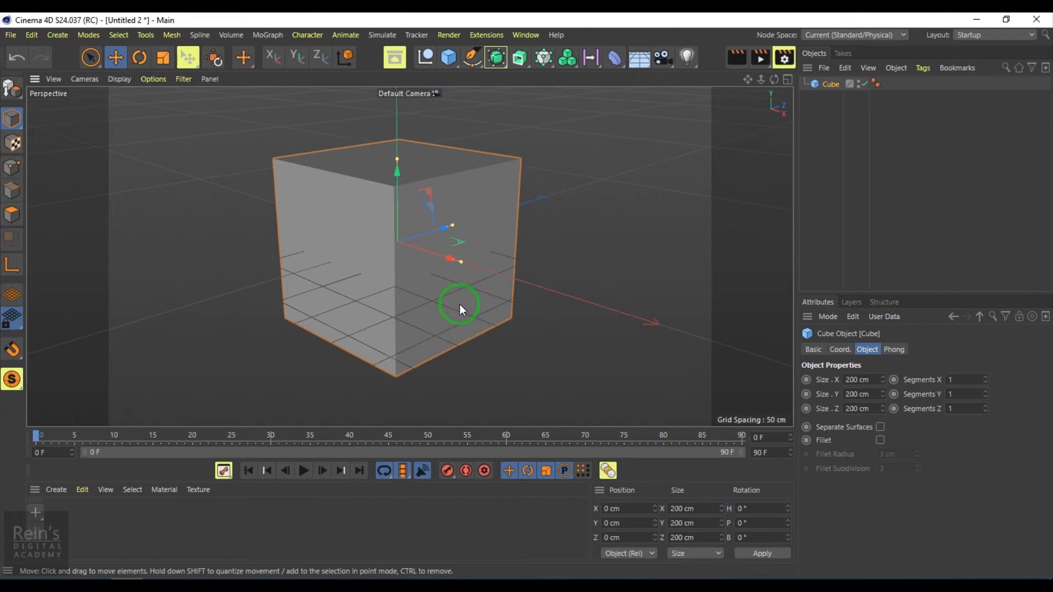
pyautogui.keyDown('alt'); pyautogui.moveTo(303, 306); pyautogui.dragTo(428, 284); pyautogui.keyUp('alt')
pyautogui.keyDown('alt'); pyautogui.moveTo(378, 239); pyautogui.dragTo(350, 221, button='right'); pyautogui.keyUp('alt')
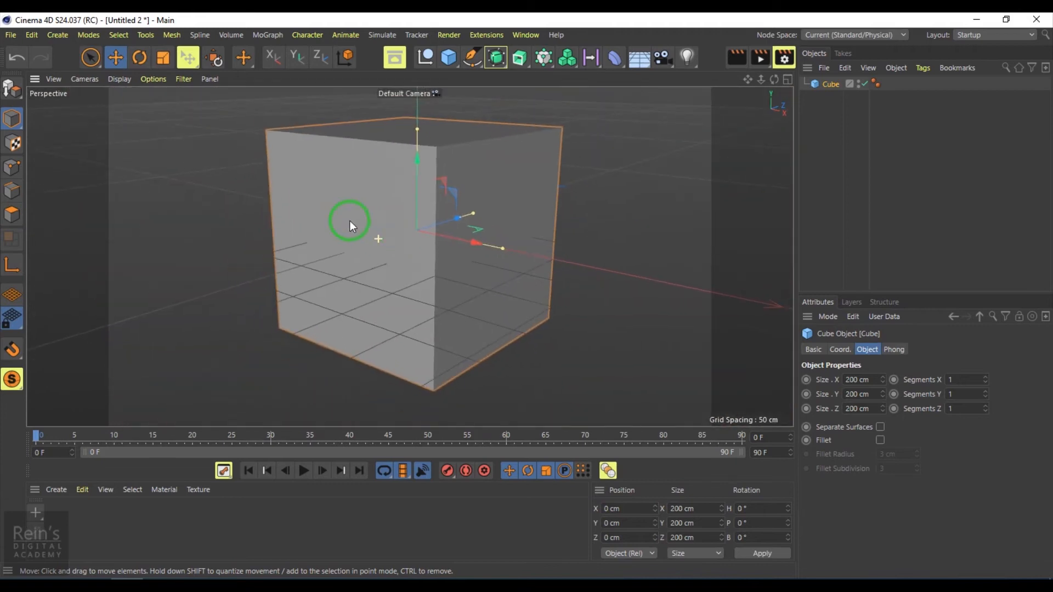
pyautogui.keyDown('alt'); pyautogui.moveTo(373, 219); pyautogui.dragTo(397, 252); pyautogui.keyUp('alt')
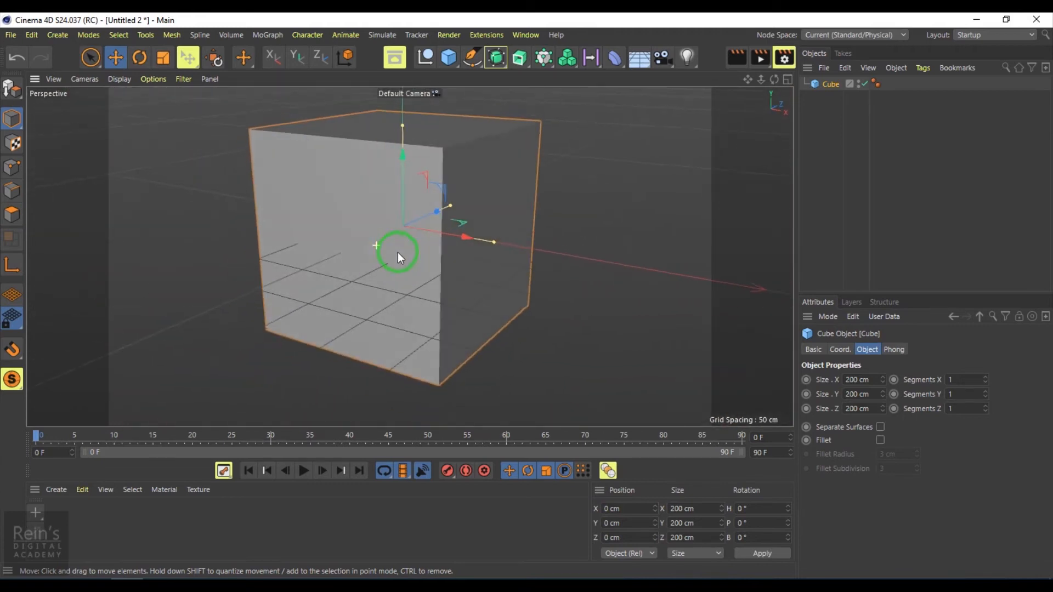
pyautogui.scroll(-1, 483, 278)
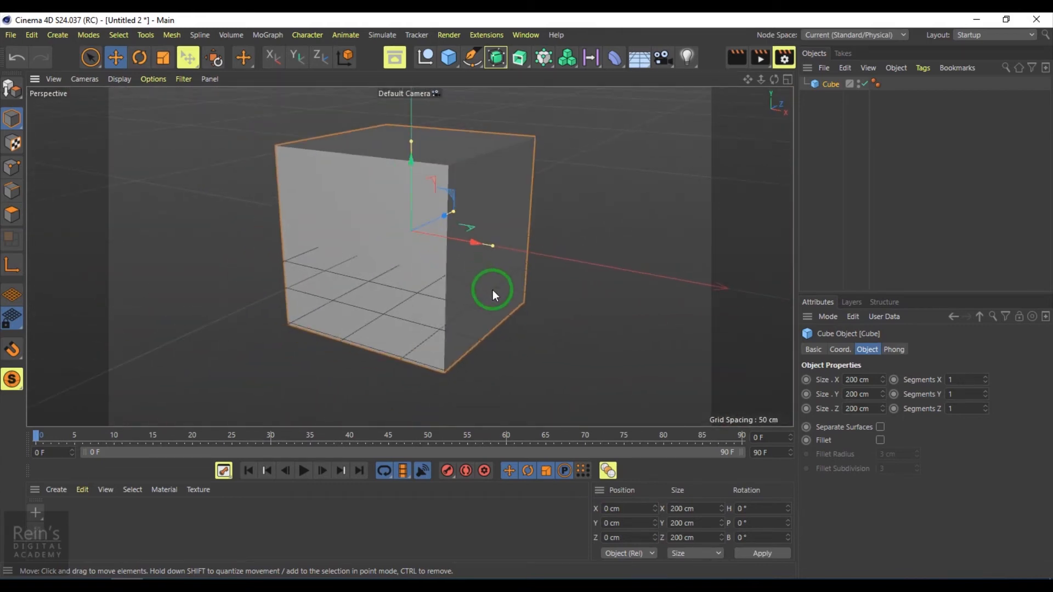
pyautogui.moveTo(474, 244); pyautogui.dragTo(100, 121)
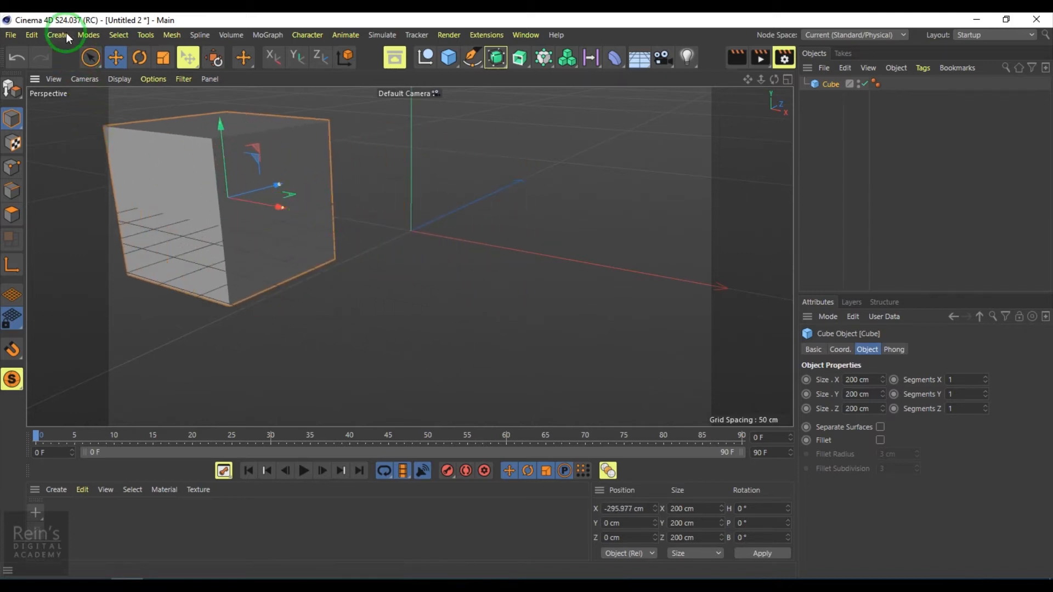
# Step: Add a cylinder primitive at the scene's origin
pyautogui.click(89, 34)
pyautogui.moveTo(82, 75)
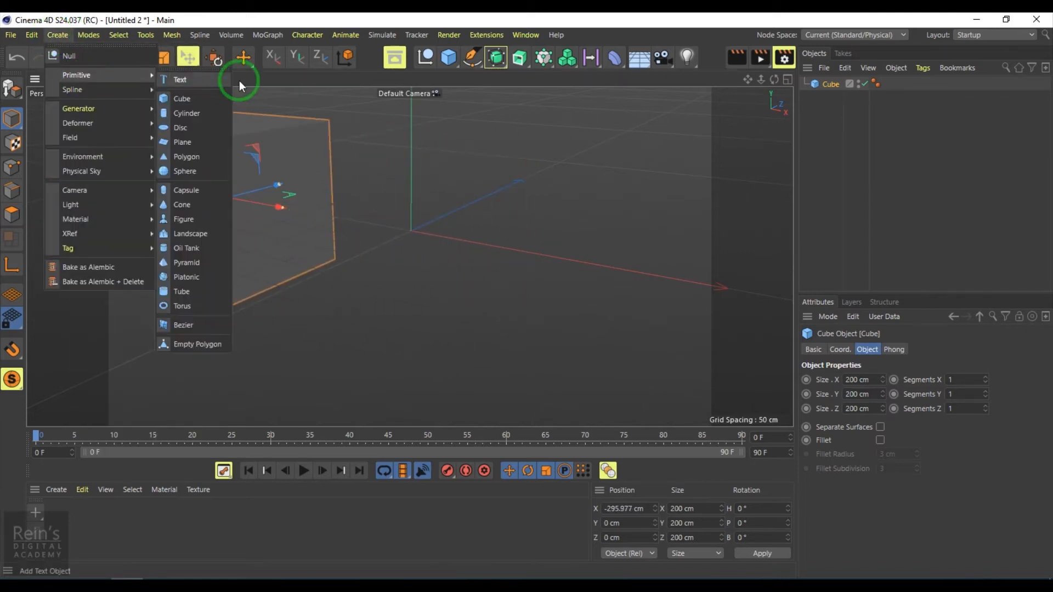
pyautogui.click(210, 115)
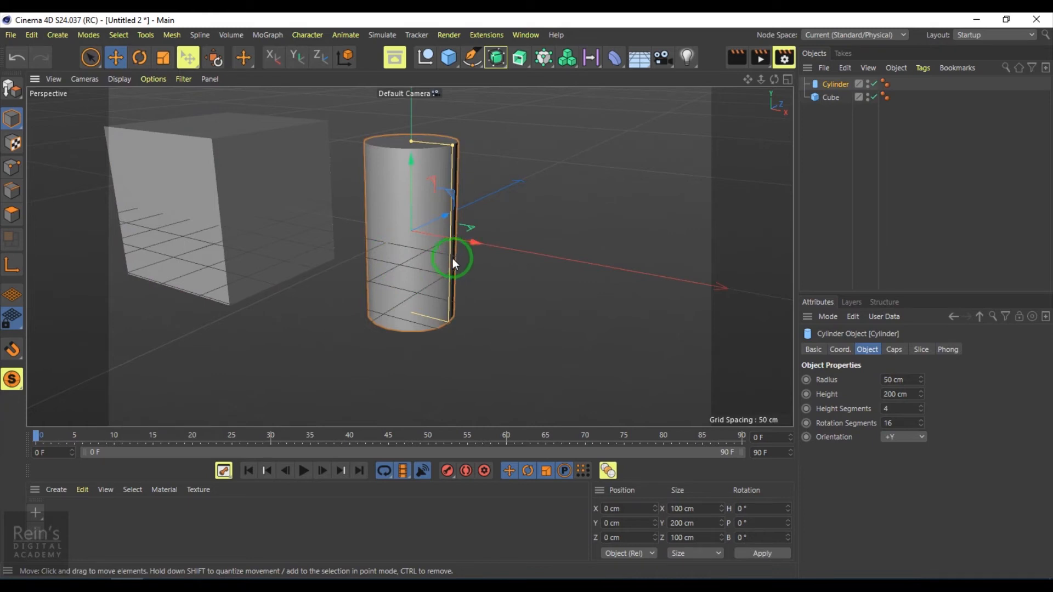
# Step: Add a disc primitive and move it along the X axis to about 211 cm
pyautogui.moveTo(116, 80)
pyautogui.click(180, 127)
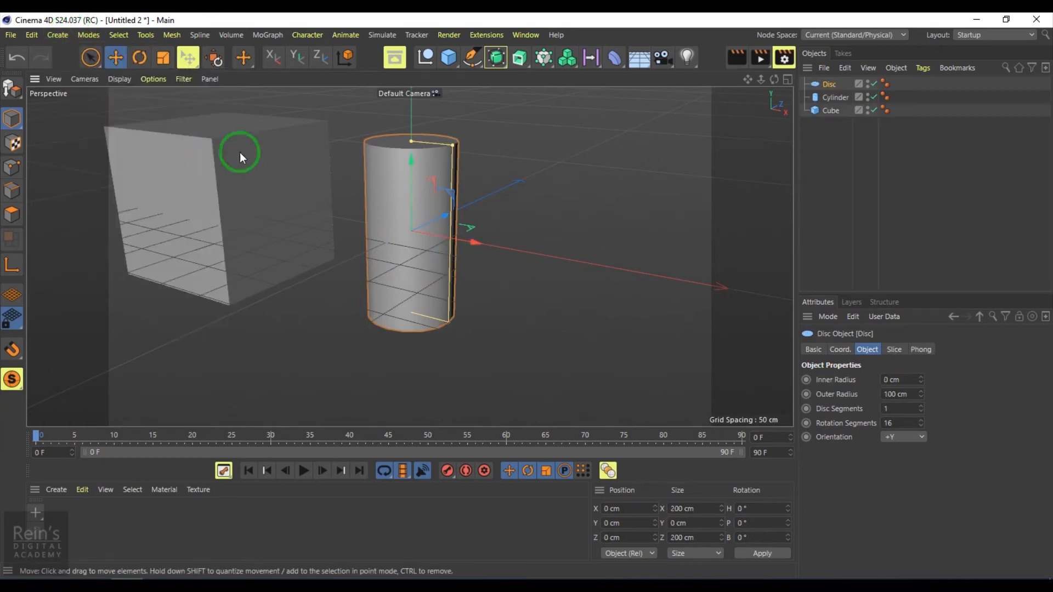
pyautogui.moveTo(499, 252); pyautogui.dragTo(672, 319)
pyautogui.scroll(-5, 466, 307)
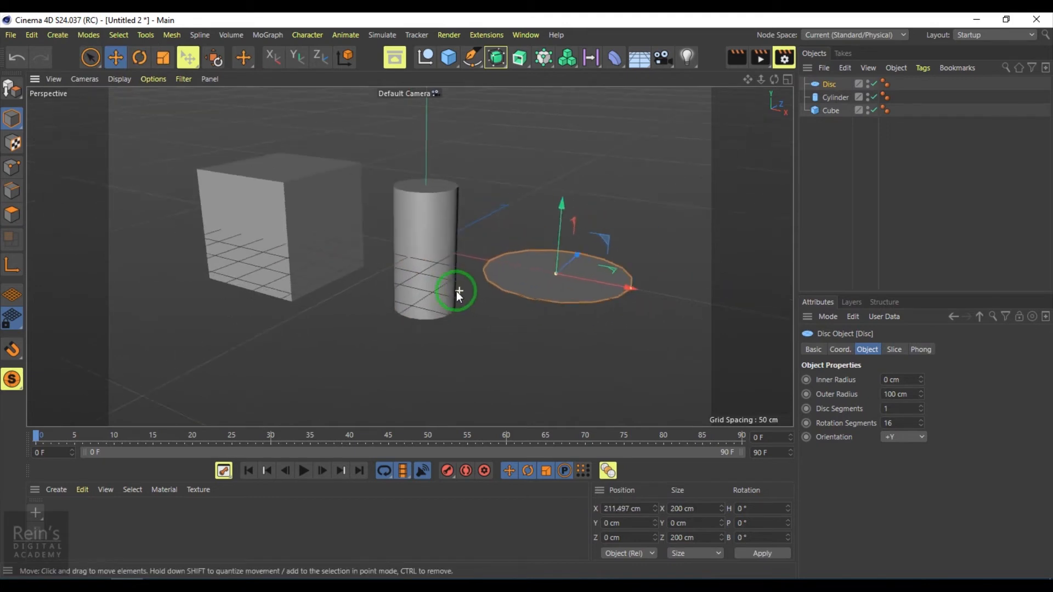
# Step: Try resizing the cube interactively along its X and Z axes, undoing each change
pyautogui.click(436, 243)
pyautogui.click(288, 216)
pyautogui.click(425, 267)
pyautogui.click(265, 211)
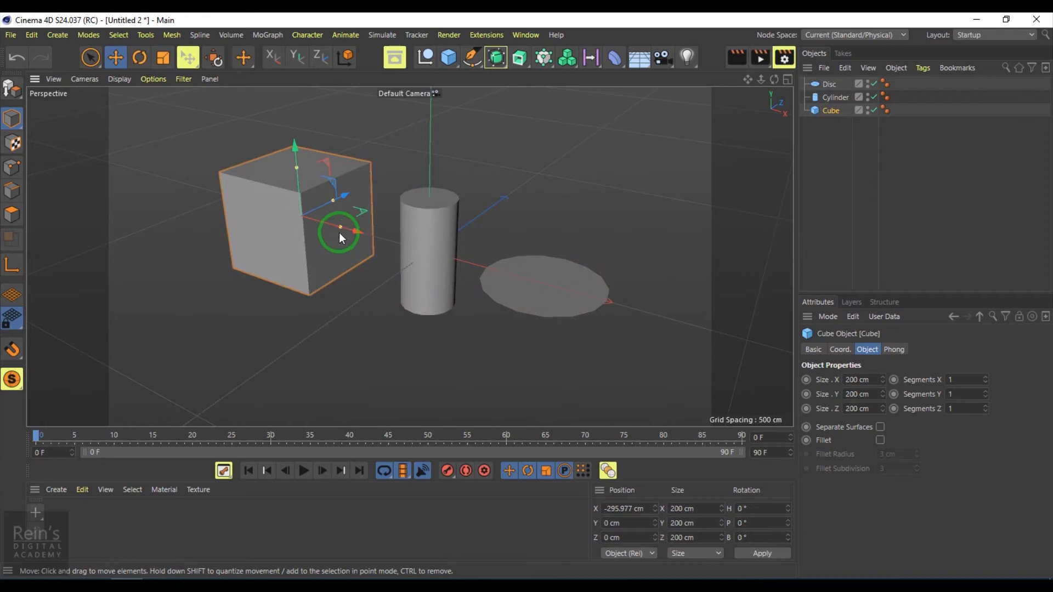
pyautogui.moveTo(345, 219)
pyautogui.mouseDown()
pyautogui.moveTo(373, 241)
pyautogui.moveTo(338, 238)
pyautogui.mouseUp()
pyautogui.hotkey('ctrl', 'z')
pyautogui.hotkey('ctrl', 'z')
pyautogui.moveTo(334, 202); pyautogui.dragTo(361, 193)
pyautogui.hotkey('ctrl', 'z')
# Step: Try stretching the cube to about 342 cm in Y and about 280 cm in X, undoing each change
pyautogui.moveTo(299, 167); pyautogui.dragTo(307, 128)
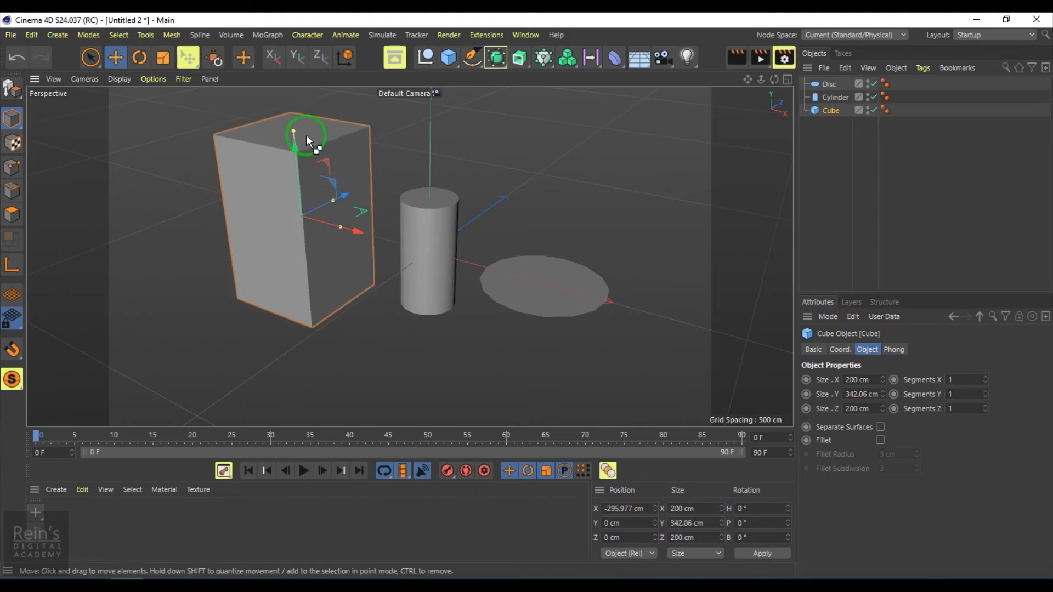
pyautogui.hotkey('ctrl', 'z')
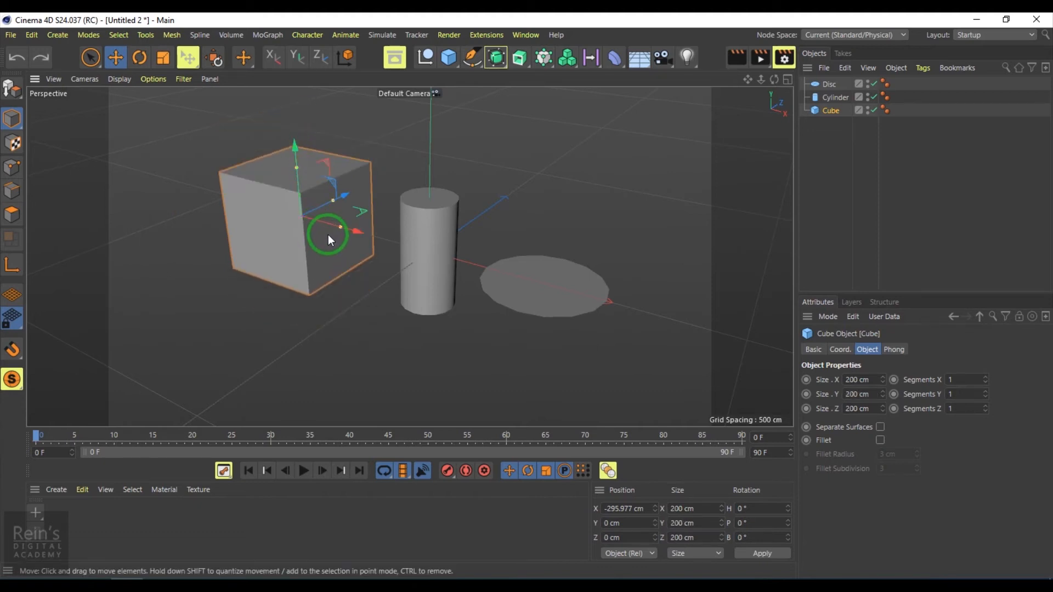
pyautogui.moveTo(341, 226)
pyautogui.mouseDown()
pyautogui.moveTo(367, 242)
pyautogui.moveTo(351, 242)
pyautogui.mouseUp()
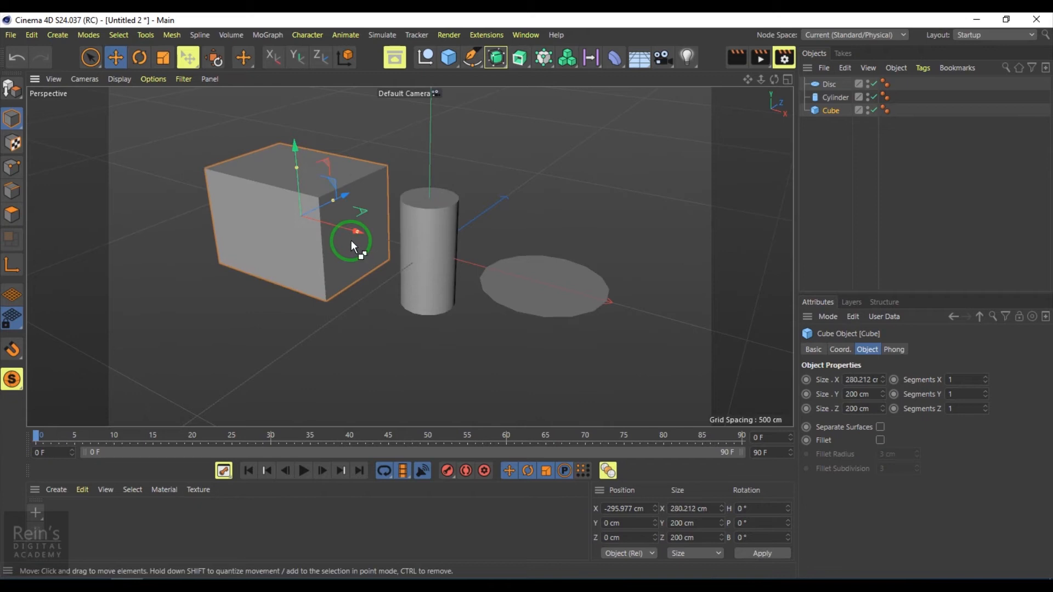
pyautogui.hotkey('ctrl', 'z')
# Step: Resize the cylinder to about 61 cm radius and 204 cm height, and the disc to about 113 cm outer radius
pyautogui.click(445, 251)
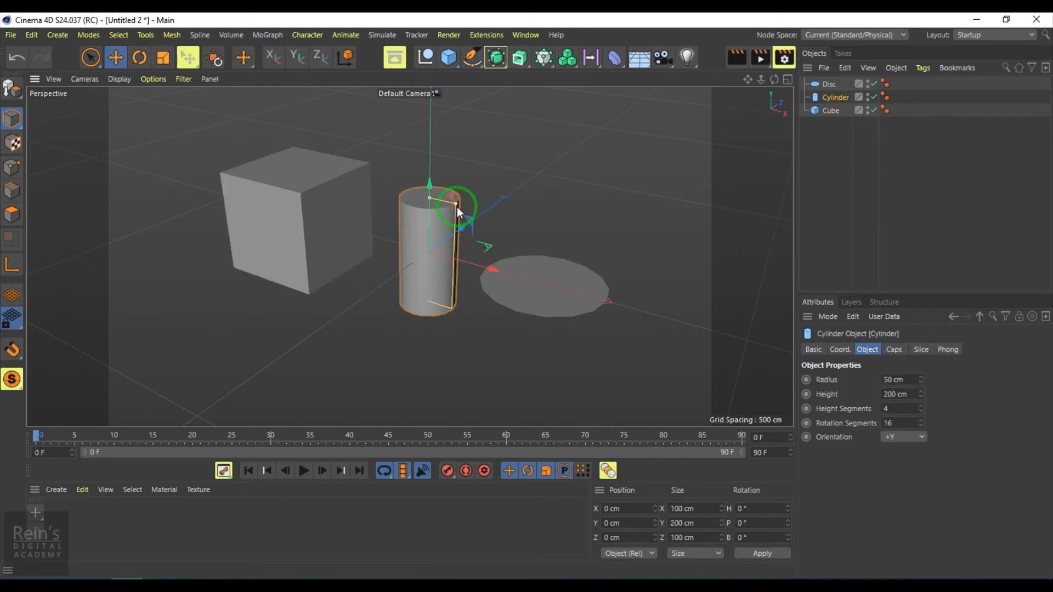
pyautogui.moveTo(456, 204)
pyautogui.mouseDown()
pyautogui.moveTo(483, 216)
pyautogui.moveTo(430, 199)
pyautogui.moveTo(432, 164)
pyautogui.moveTo(439, 197)
pyautogui.mouseUp()
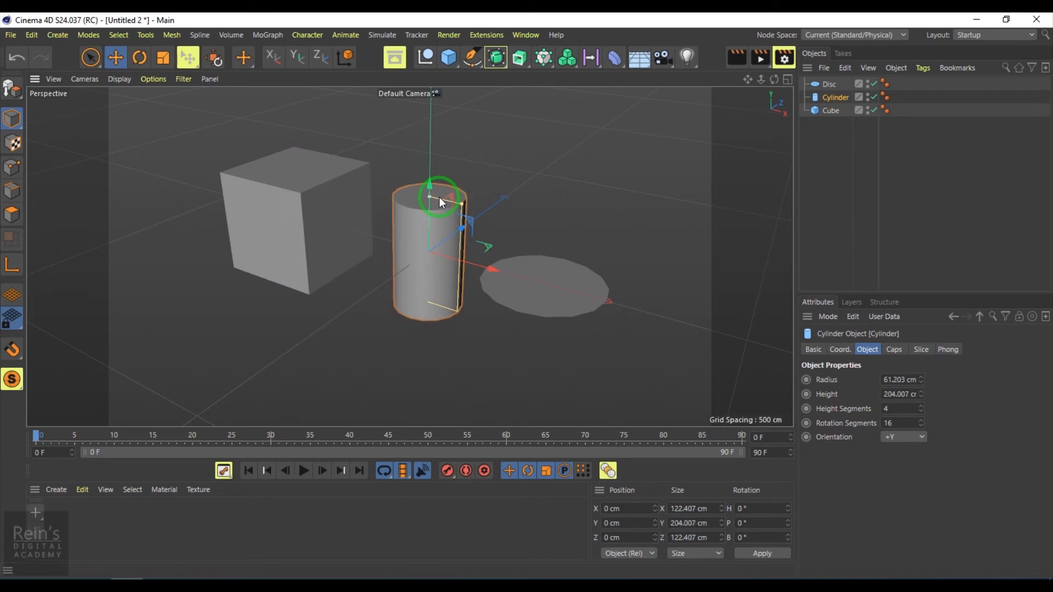
pyautogui.click(521, 270)
pyautogui.moveTo(604, 301)
pyautogui.mouseDown()
pyautogui.moveTo(649, 327)
pyautogui.moveTo(590, 306)
pyautogui.moveTo(611, 317)
pyautogui.moveTo(600, 320)
pyautogui.mouseUp()
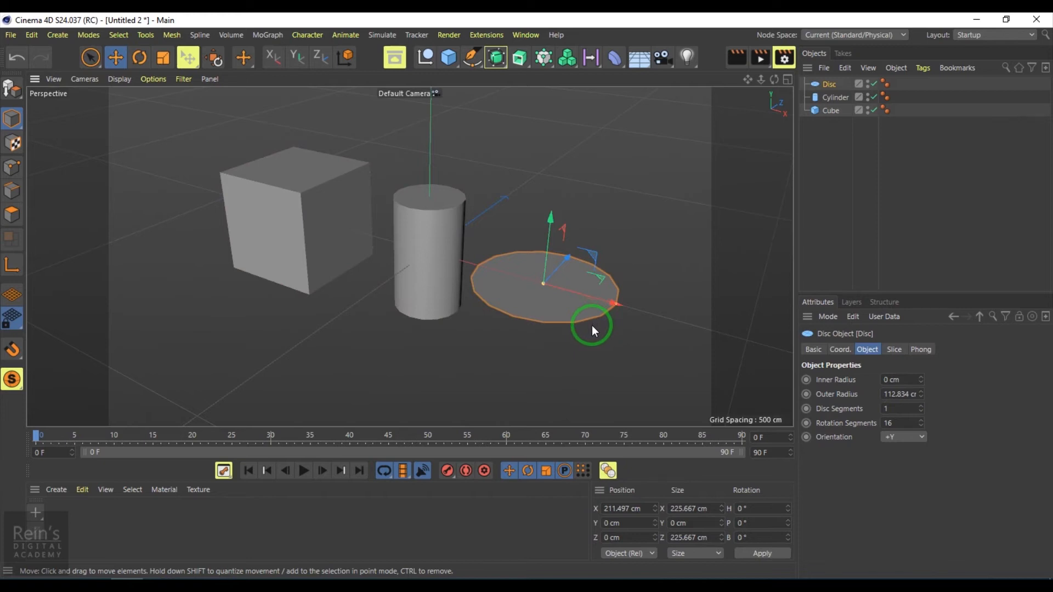
# Step: Cycle the selection through the cylinder, cube and disc in the scene and object hierarchy, ending with the disc
pyautogui.click(403, 265)
pyautogui.click(304, 235)
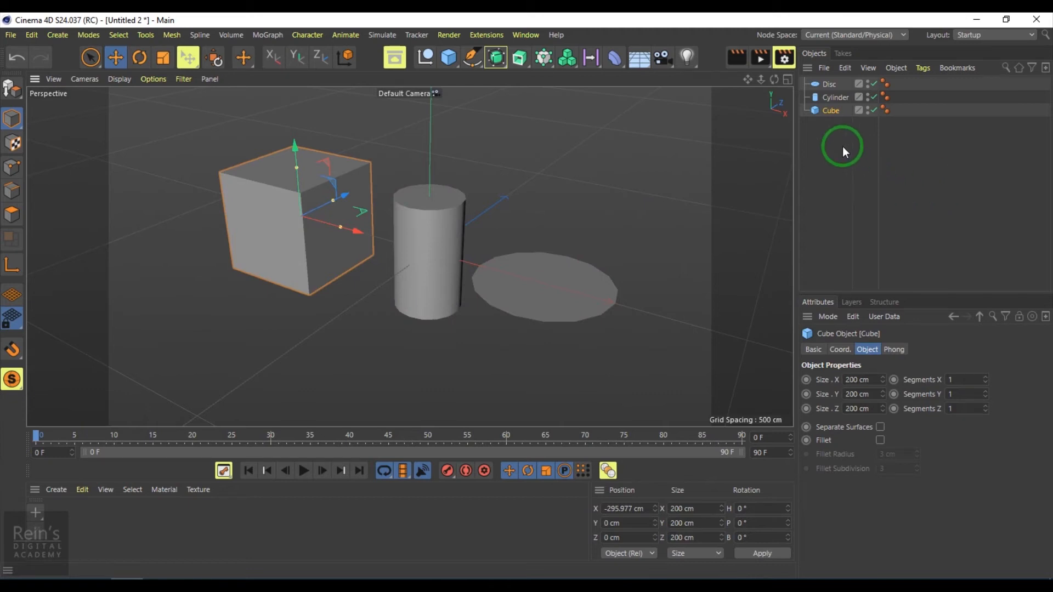
pyautogui.click(828, 85)
pyautogui.click(831, 98)
pyautogui.click(831, 109)
pyautogui.click(828, 85)
pyautogui.click(831, 98)
pyautogui.click(831, 109)
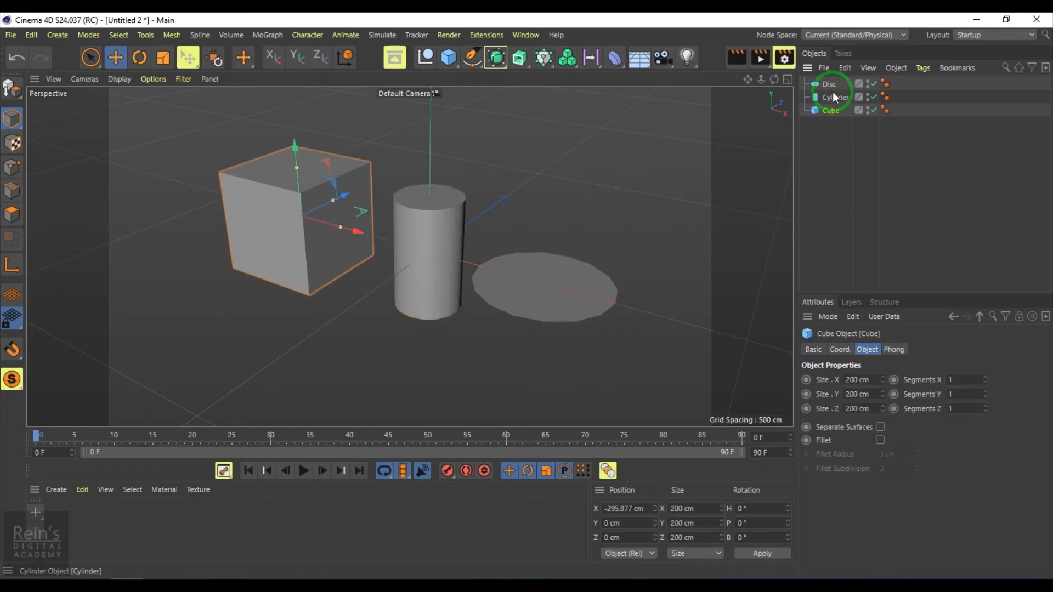
pyautogui.click(829, 84)
pyautogui.click(832, 97)
pyautogui.click(831, 111)
pyautogui.click(831, 84)
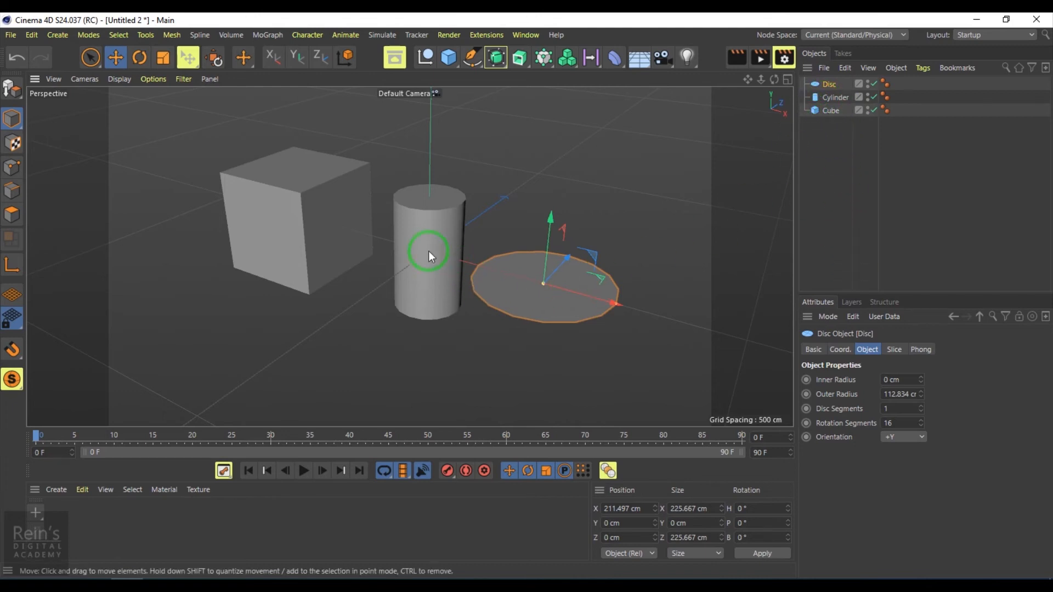
# Step: Reshape the disc to a 76 cm inner radius, about 136 cm outer radius and 5 disc segments, and move it to about 237 cm in X
pyautogui.click(321, 209)
pyautogui.click(438, 270)
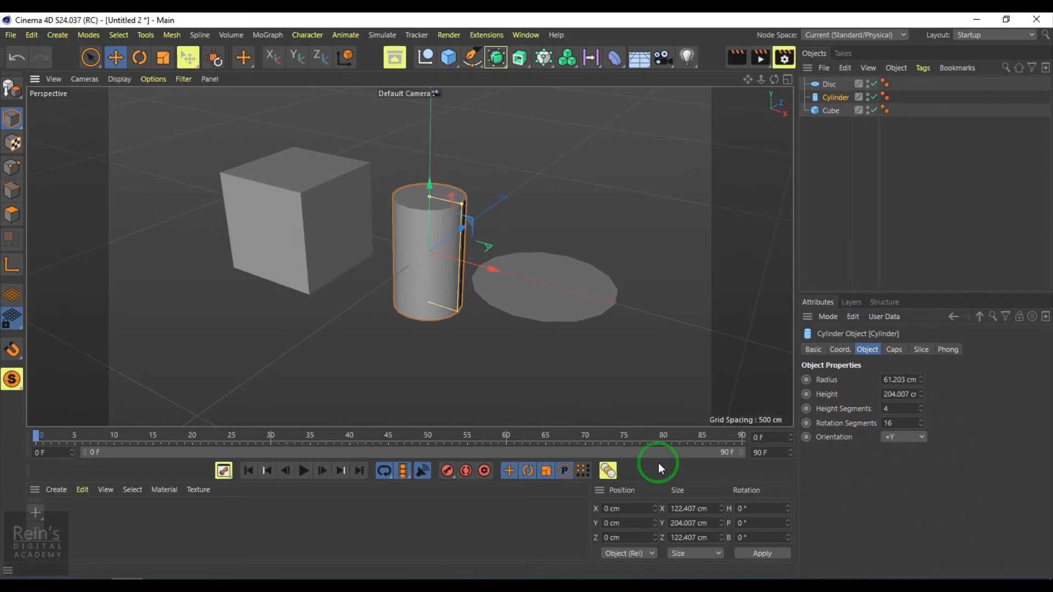
pyautogui.click(586, 309)
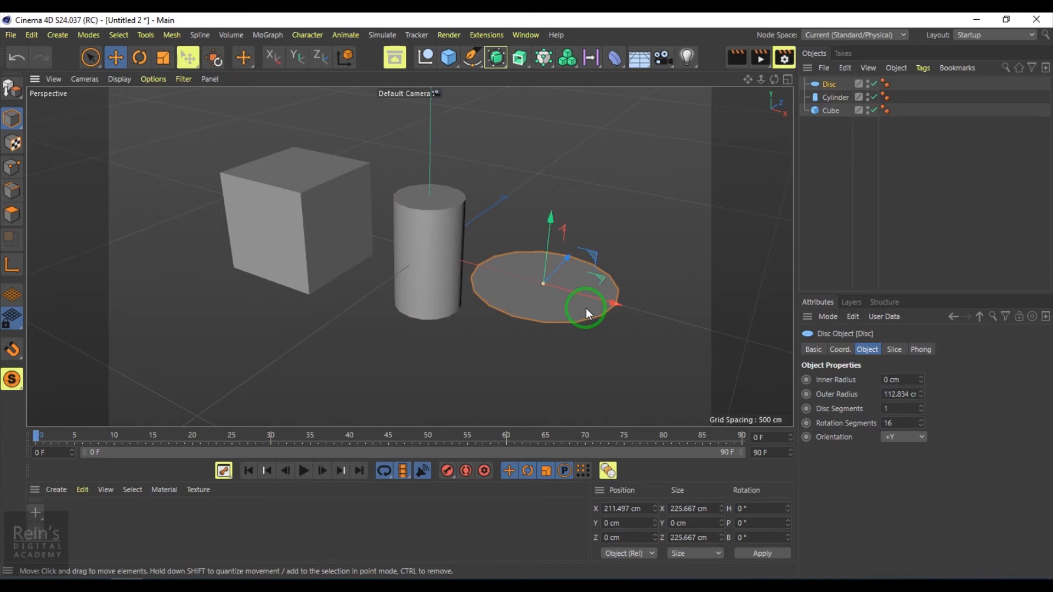
pyautogui.moveTo(920, 377); pyautogui.dragTo(919, 412)
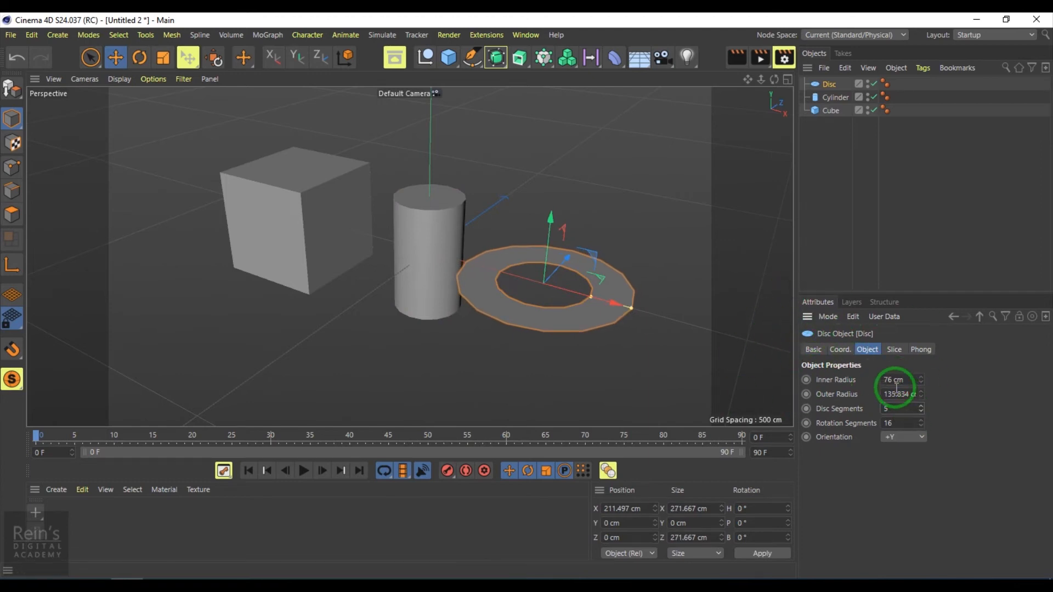
pyautogui.moveTo(624, 312); pyautogui.dragTo(638, 310)
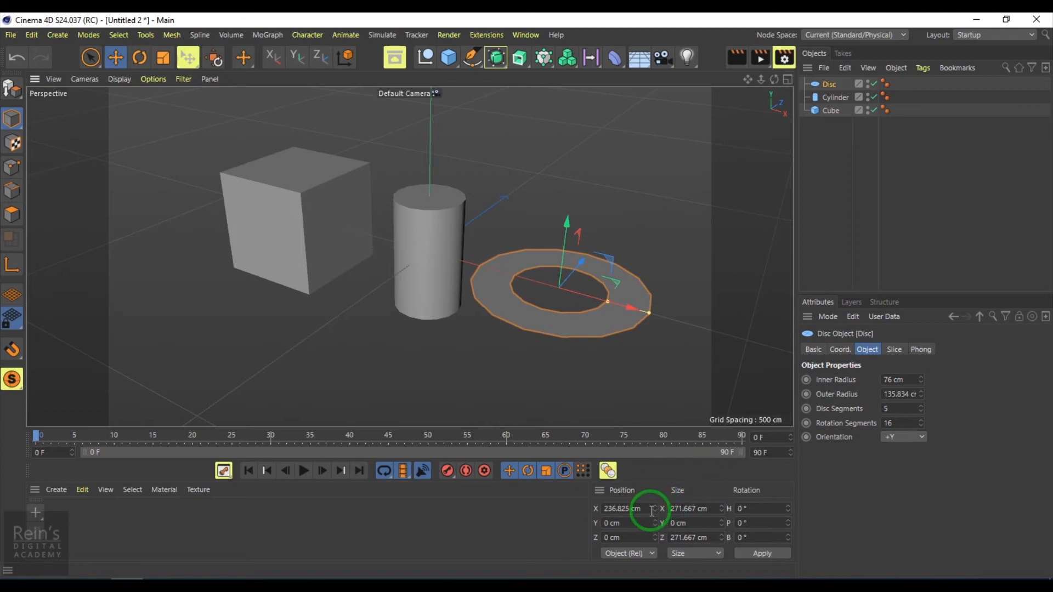
pyautogui.moveTo(655, 510); pyautogui.dragTo(655, 508)
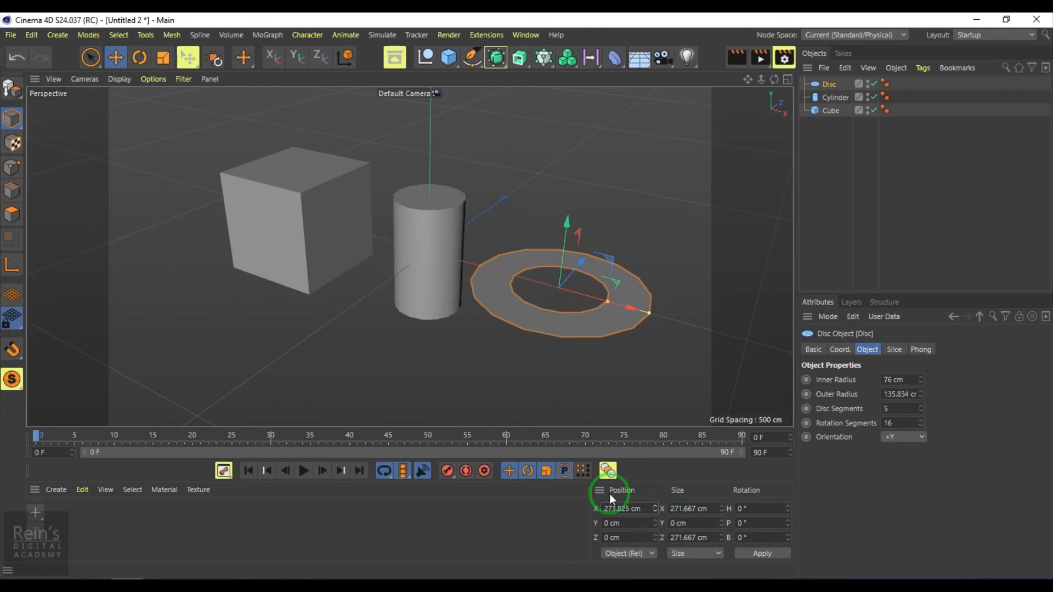
# Step: Set the cube's X position to 0 cm and move it back along the X axis to about -395 cm
pyautogui.click(303, 239)
pyautogui.doubleClick(623, 509)
pyautogui.write('0')
pyautogui.press('Return')
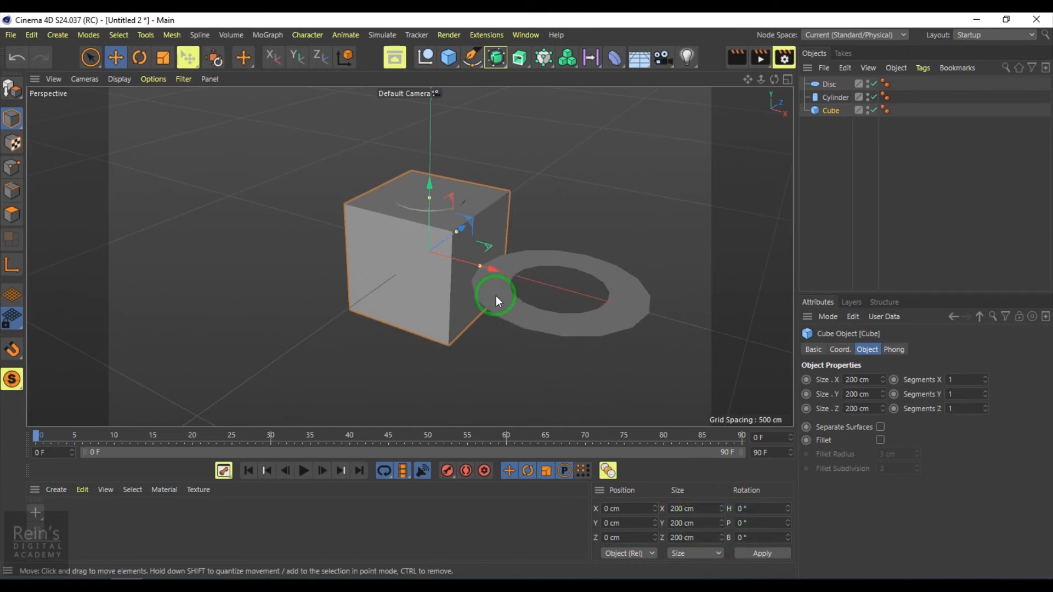
pyautogui.moveTo(486, 272); pyautogui.dragTo(299, 221)
# Step: Set the cylinder's X position to 10 cm
pyautogui.click(445, 264)
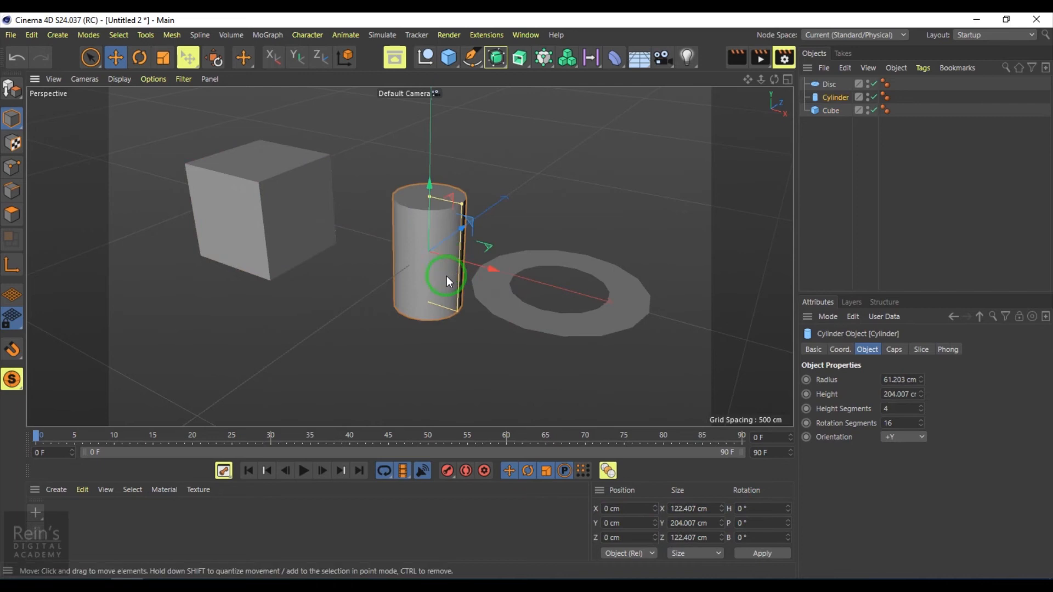
pyautogui.click(625, 508)
pyautogui.write('10')
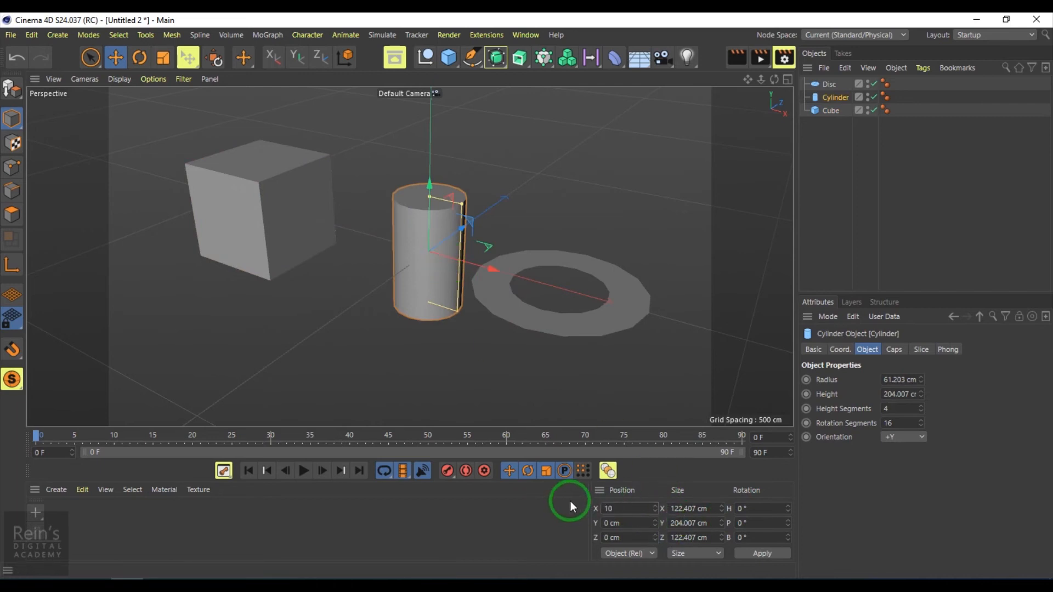
pyautogui.press('Return')
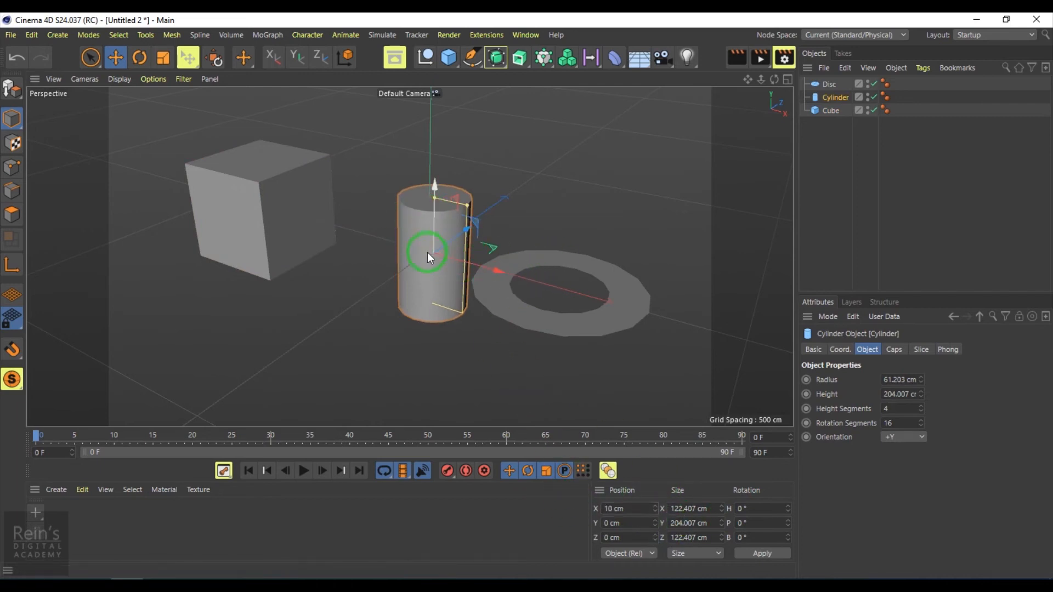
pyautogui.click(634, 511)
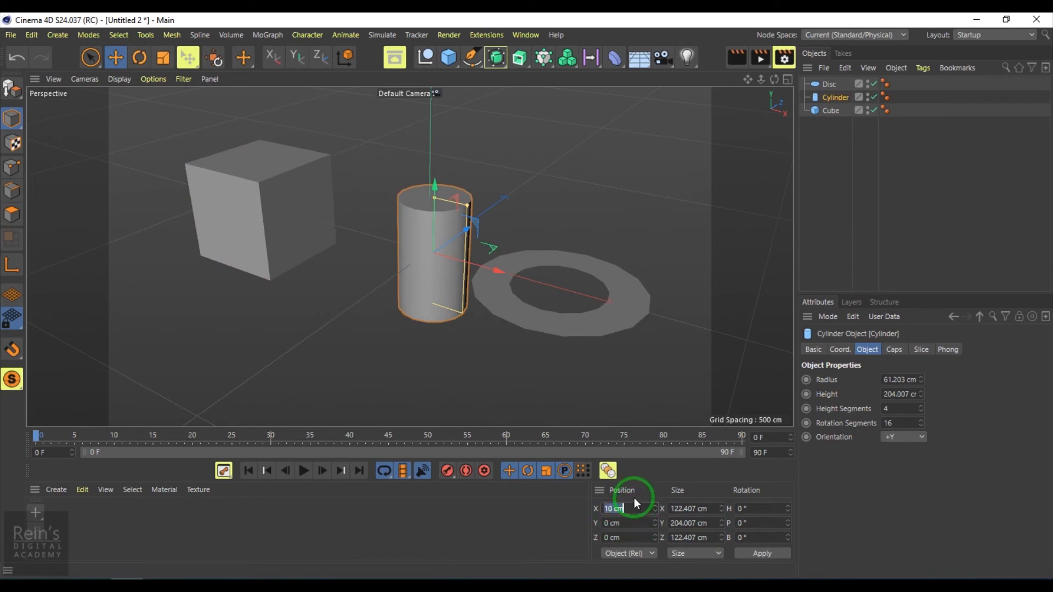
pyautogui.click(713, 509)
pyautogui.click(761, 508)
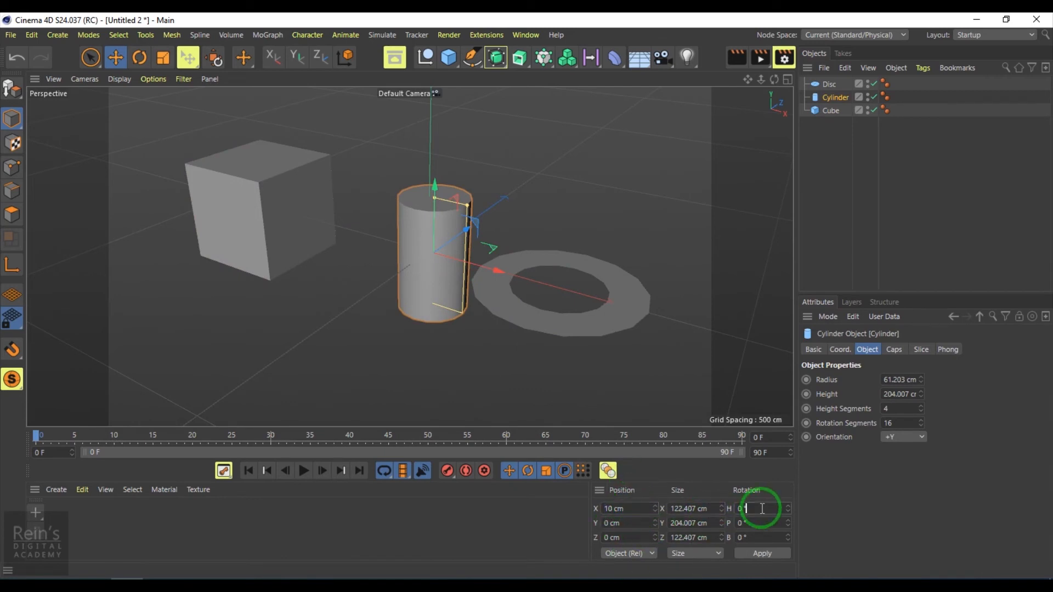
pyautogui.click(709, 509)
pyautogui.click(754, 510)
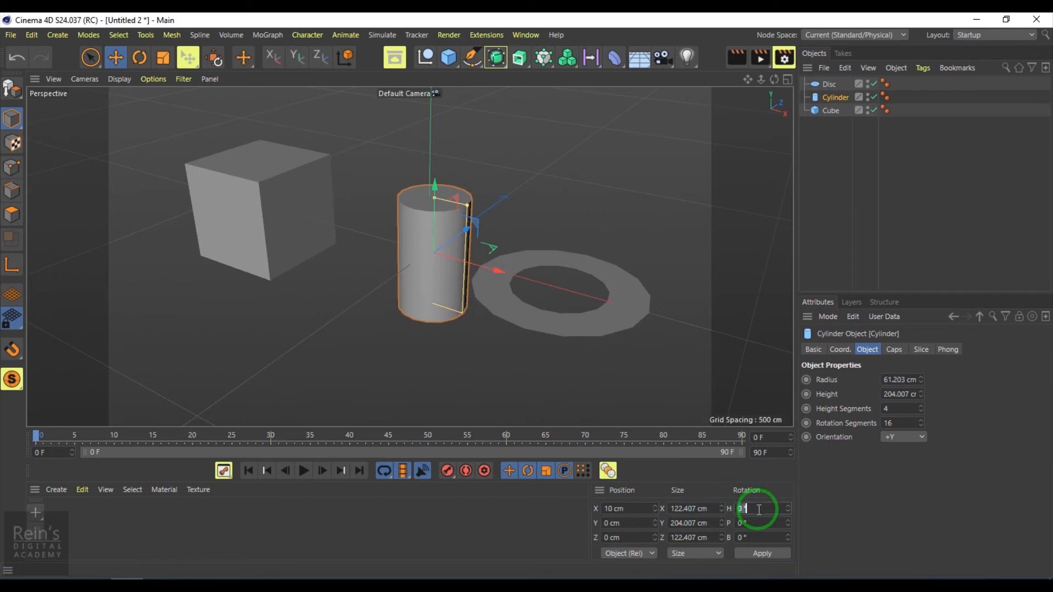
# Step: Select the cube in the scene and activate the Move tool
pyautogui.click(279, 223)
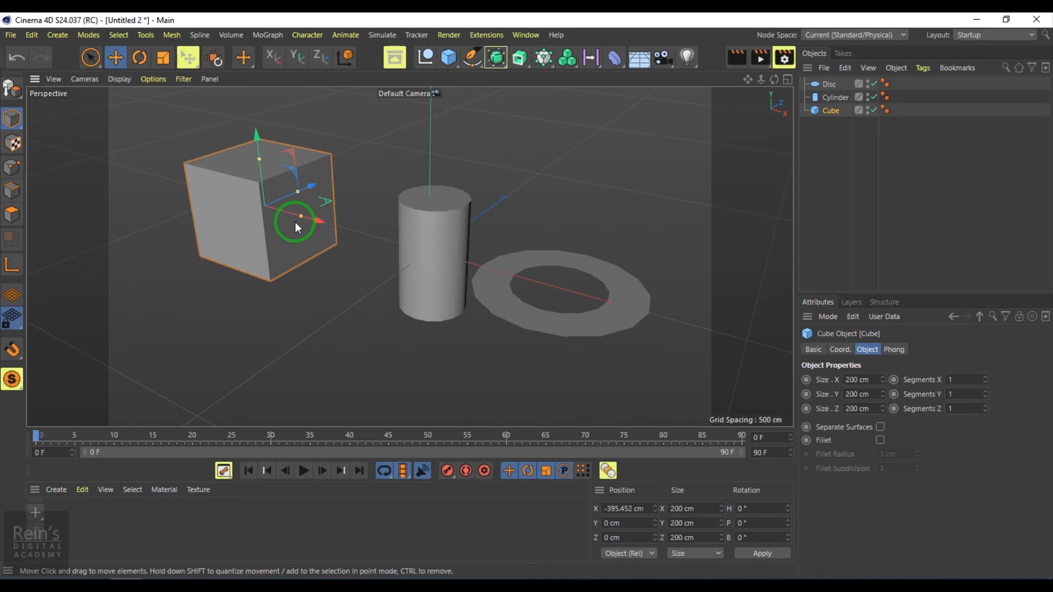
pyautogui.press('e')
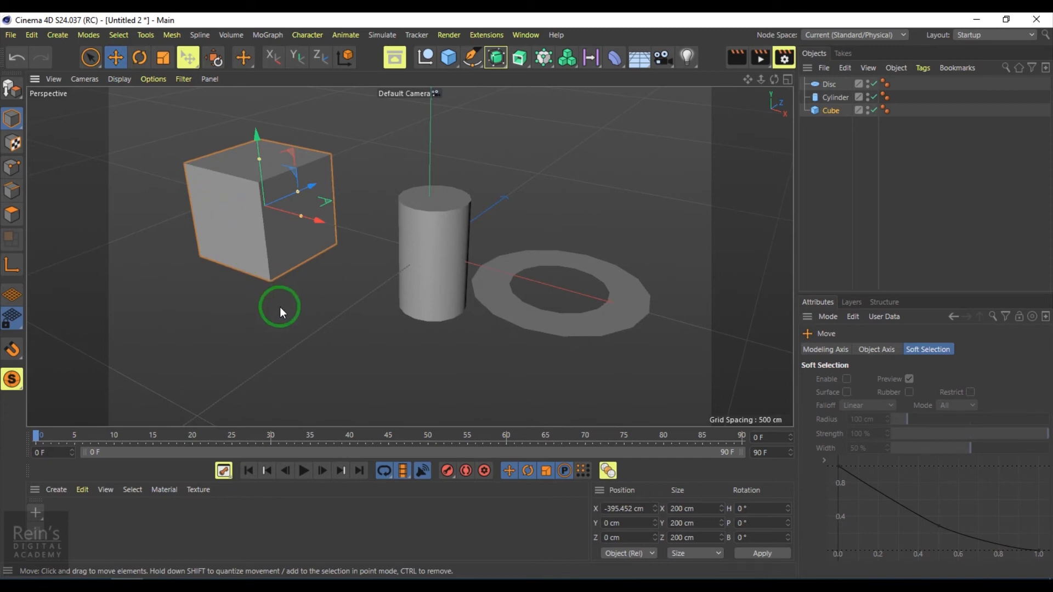
pyautogui.click(264, 228)
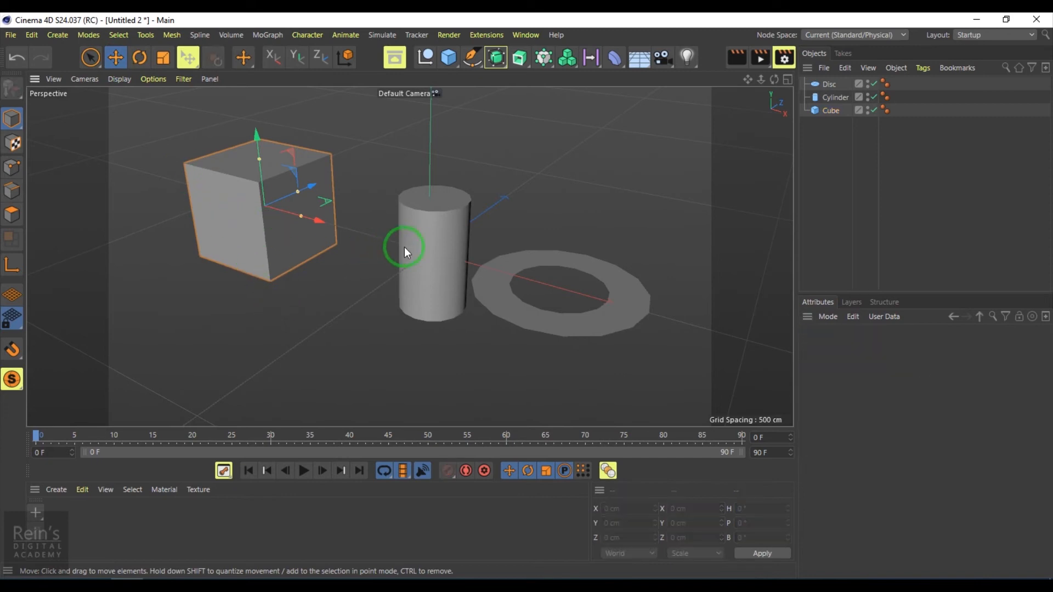
# Step: Rotate the cylinder to about 14° heading, 5° pitch and -3° bank, and scale it to about 127 cm wide and 212 cm high
pyautogui.click(437, 248)
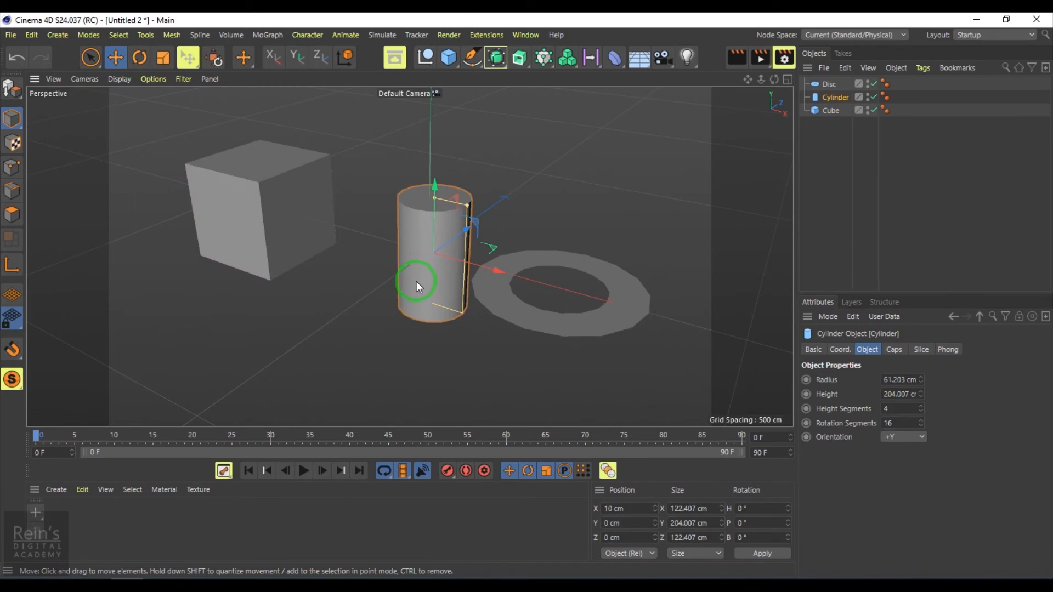
pyautogui.press('r')
pyautogui.moveTo(465, 229); pyautogui.dragTo(441, 229)
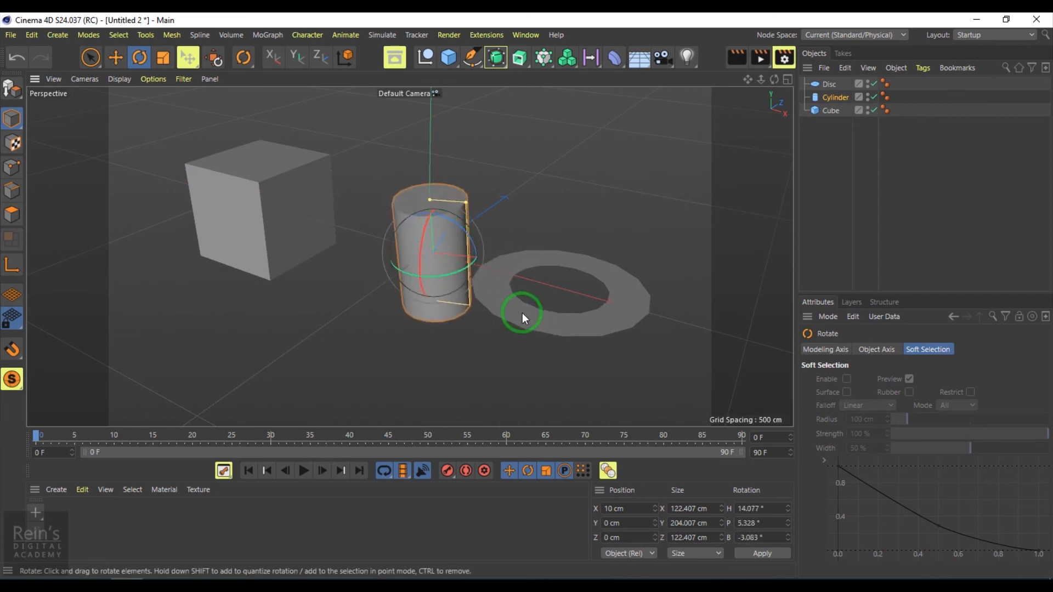
pyautogui.press('t')
pyautogui.moveTo(512, 267)
pyautogui.mouseDown()
pyautogui.moveTo(561, 274)
pyautogui.moveTo(506, 271)
pyautogui.mouseUp()
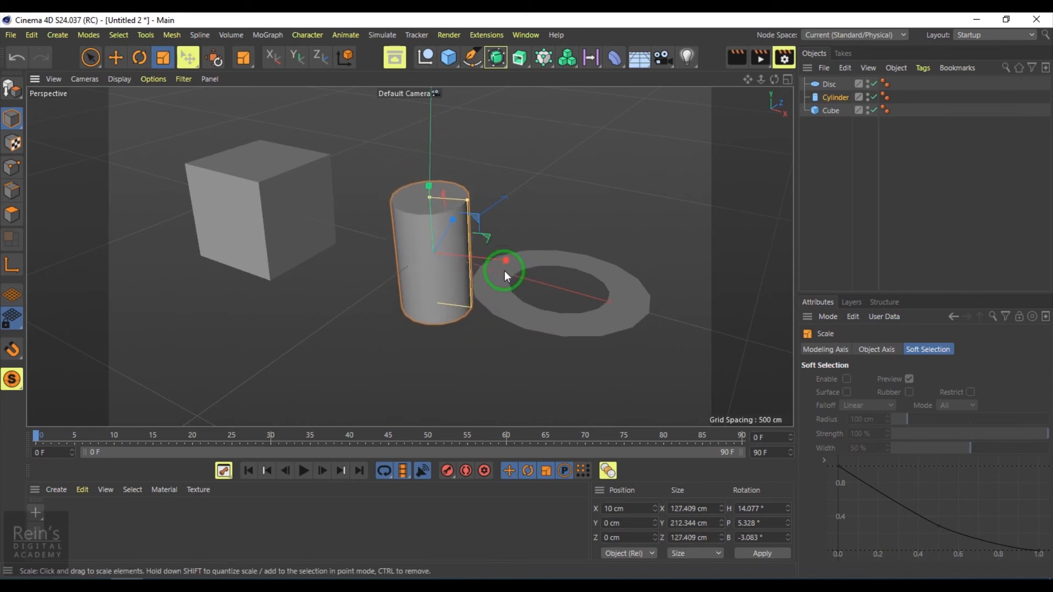
# Step: Cycle through the Move, Rotate and Scale tools on the cylinder, ending with the Move tool active
pyautogui.click(118, 57)
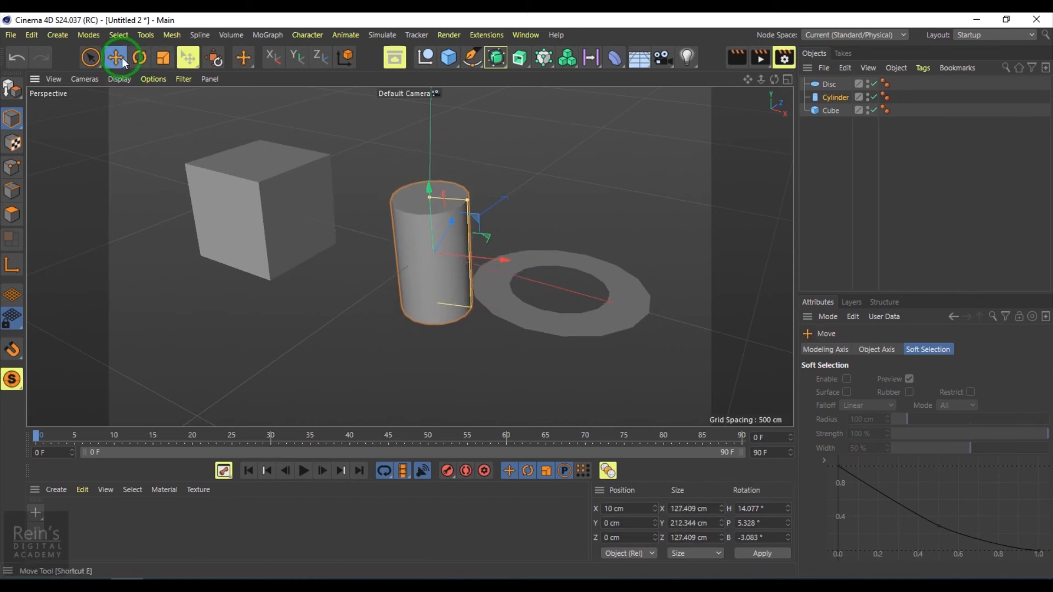
pyautogui.click(139, 57)
pyautogui.click(157, 58)
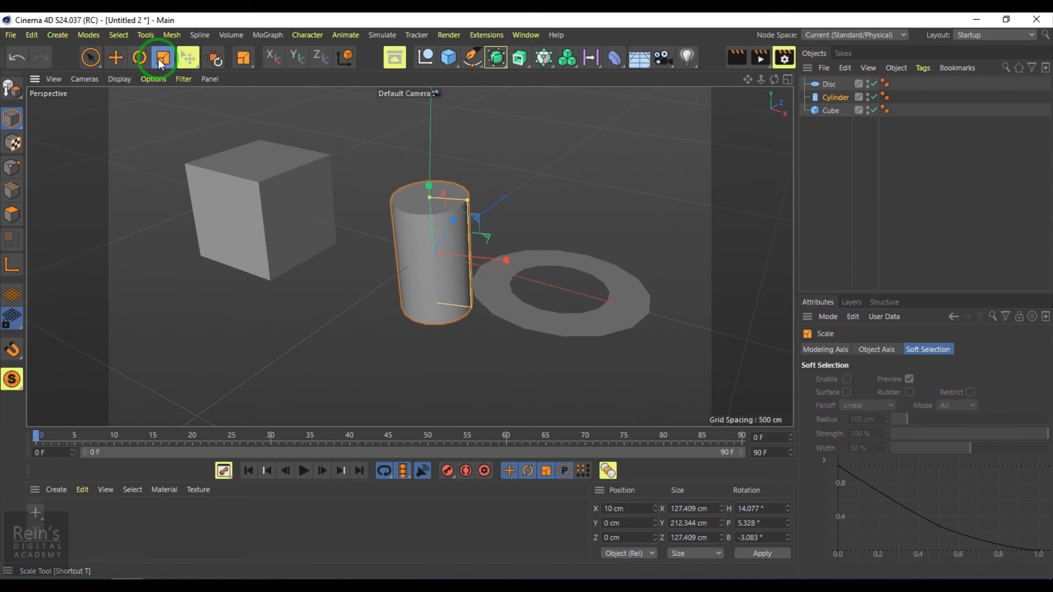
pyautogui.click(140, 58)
pyautogui.click(118, 57)
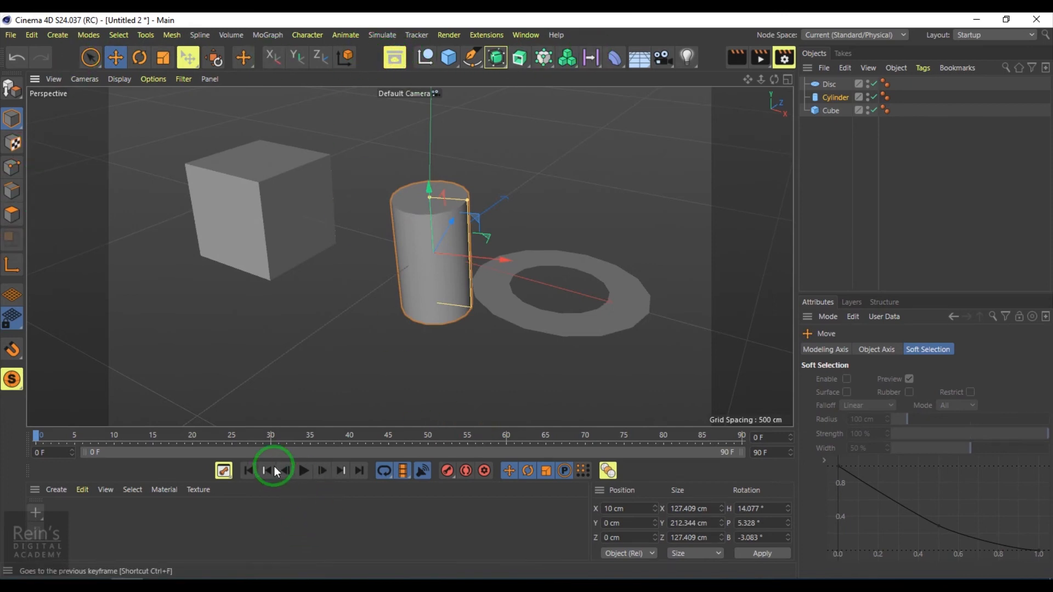
# Step: Play the animation forwards and pause it at frame 58
pyautogui.click(302, 472)
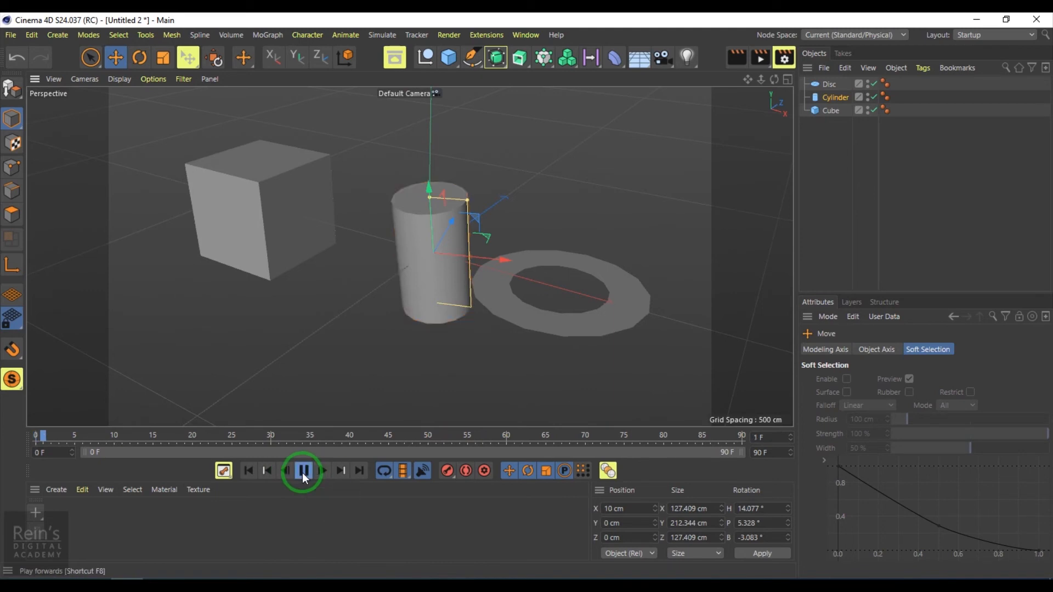
pyautogui.click(301, 475)
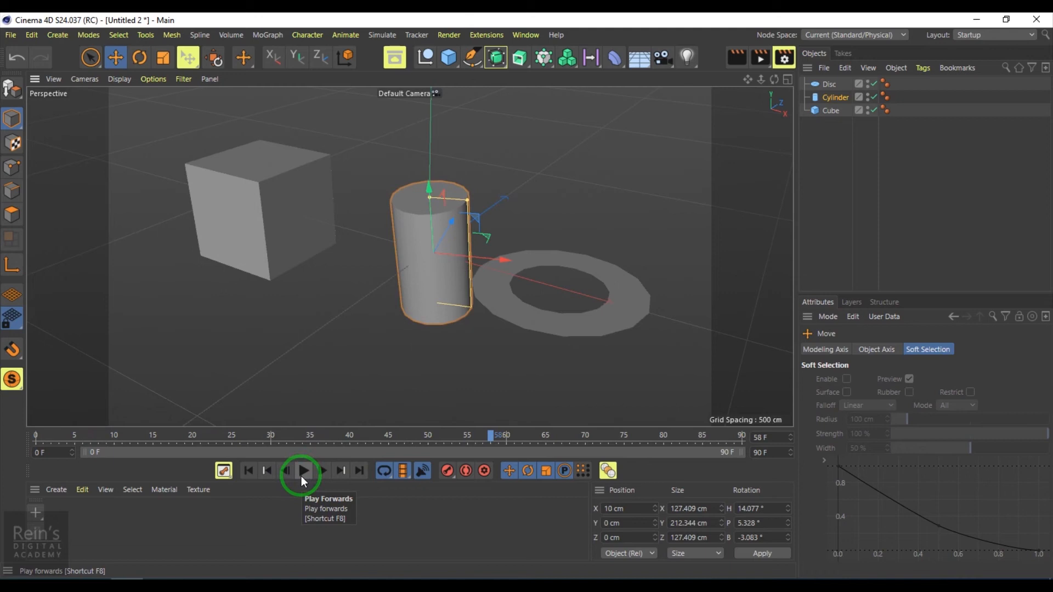
# Step: Create a new standard material and apply it to the cylinder
pyautogui.click(115, 525)
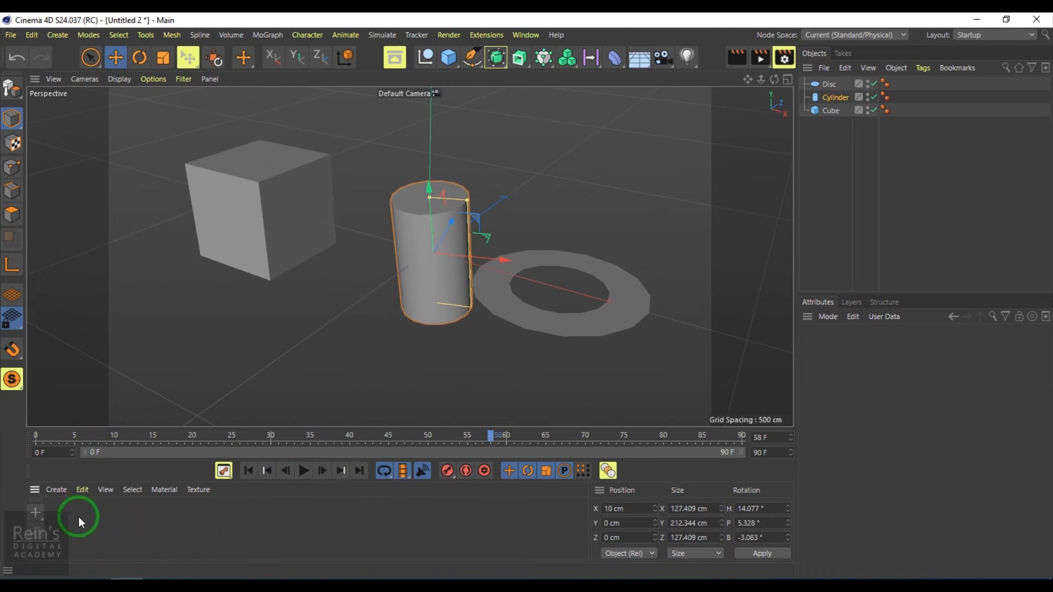
pyautogui.click(56, 490)
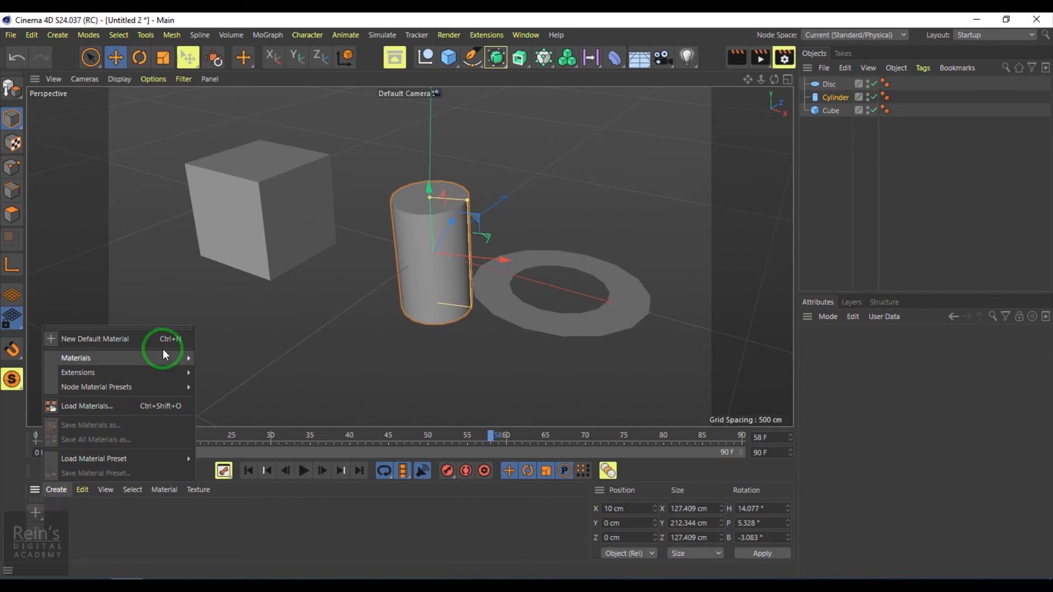
pyautogui.moveTo(159, 353)
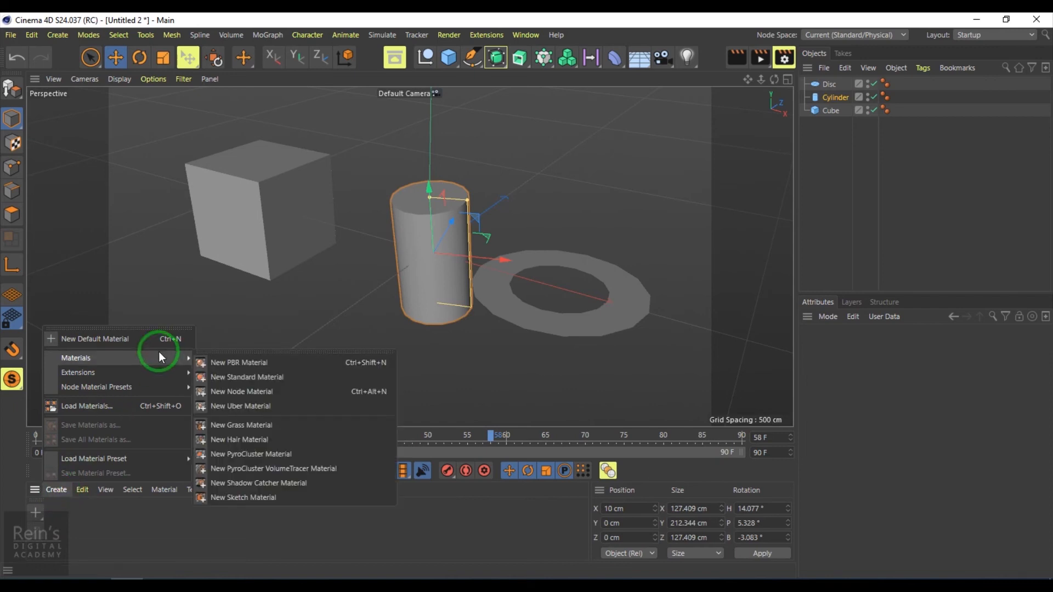
pyautogui.click(225, 377)
pyautogui.moveTo(63, 520); pyautogui.dragTo(420, 297)
# Step: Colour the cylinder's material light red by setting its saturation to 53%
pyautogui.click(68, 512)
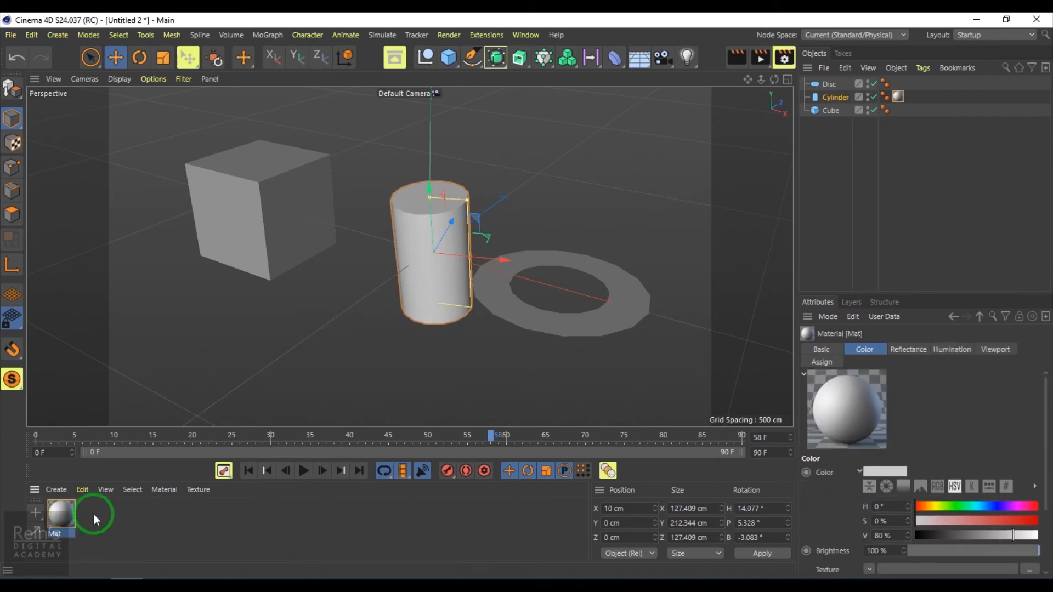
pyautogui.click(979, 519)
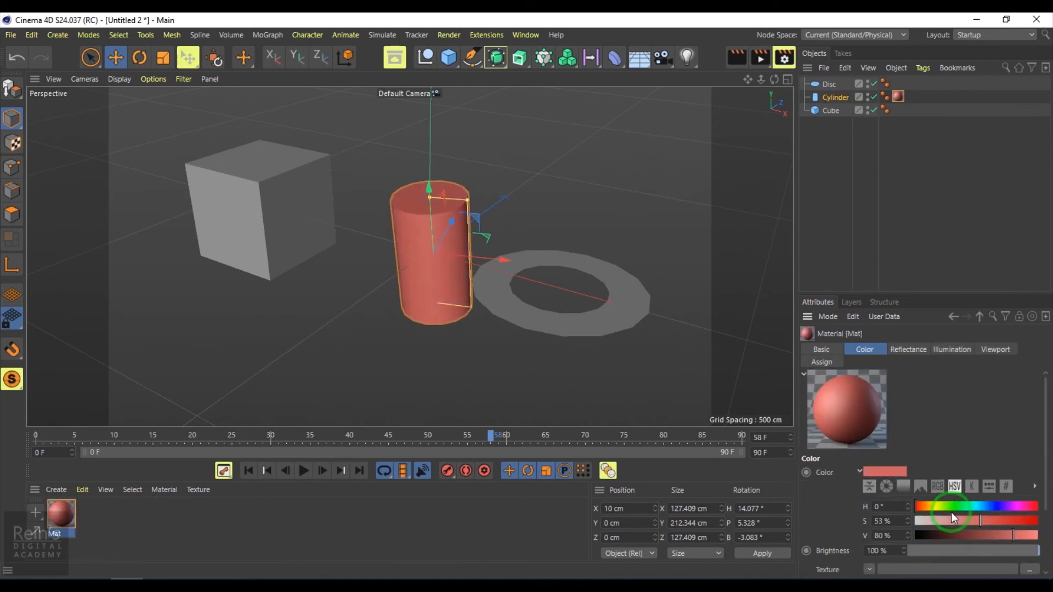
pyautogui.scroll(-3, 859, 498)
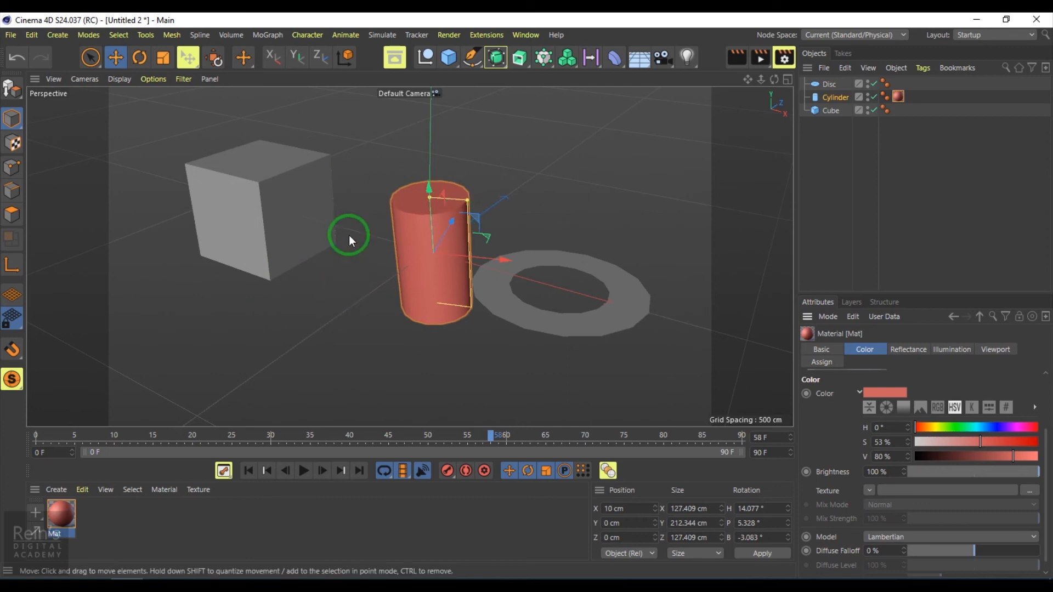
# Step: Show the four-view layout and toggle the Perspective, Top and Front views between full size and the layout
pyautogui.middleClick(354, 285)
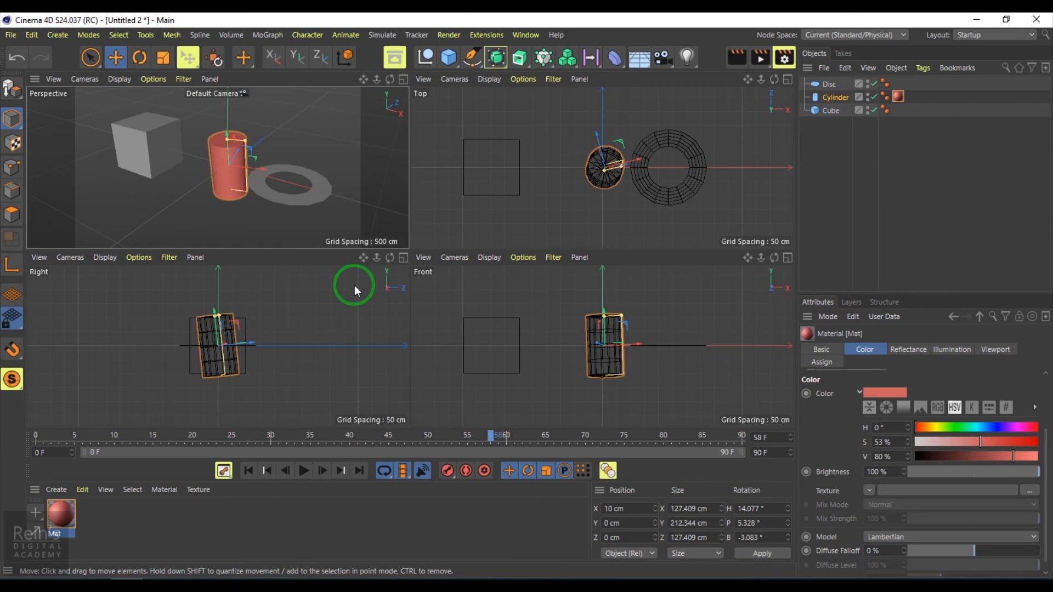
pyautogui.middleClick(334, 188)
pyautogui.middleClick(334, 188)
pyautogui.middleClick(591, 186)
pyautogui.middleClick(591, 186)
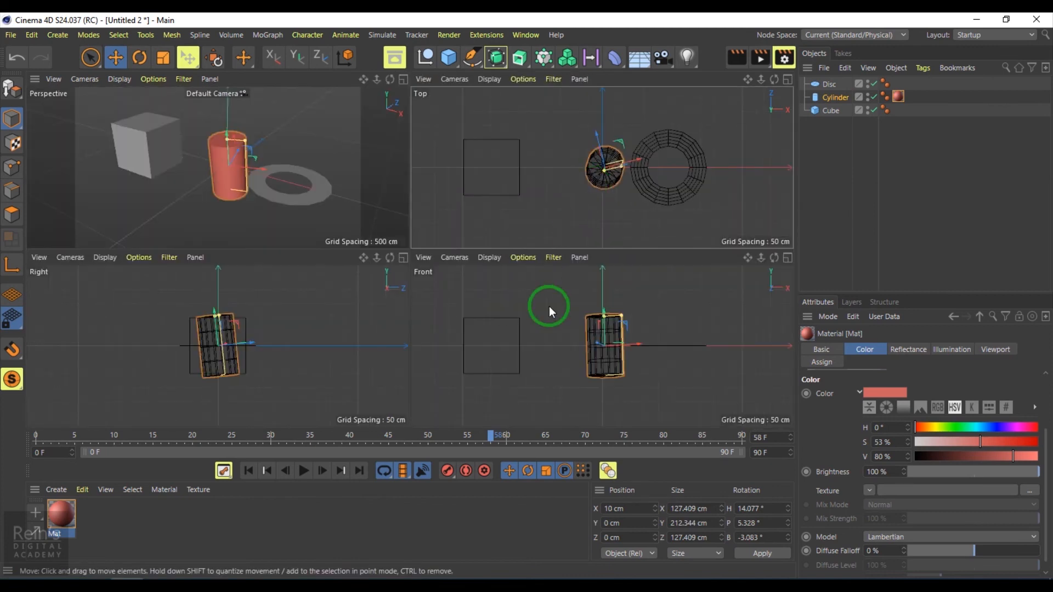
pyautogui.middleClick(548, 305)
pyautogui.middleClick(548, 305)
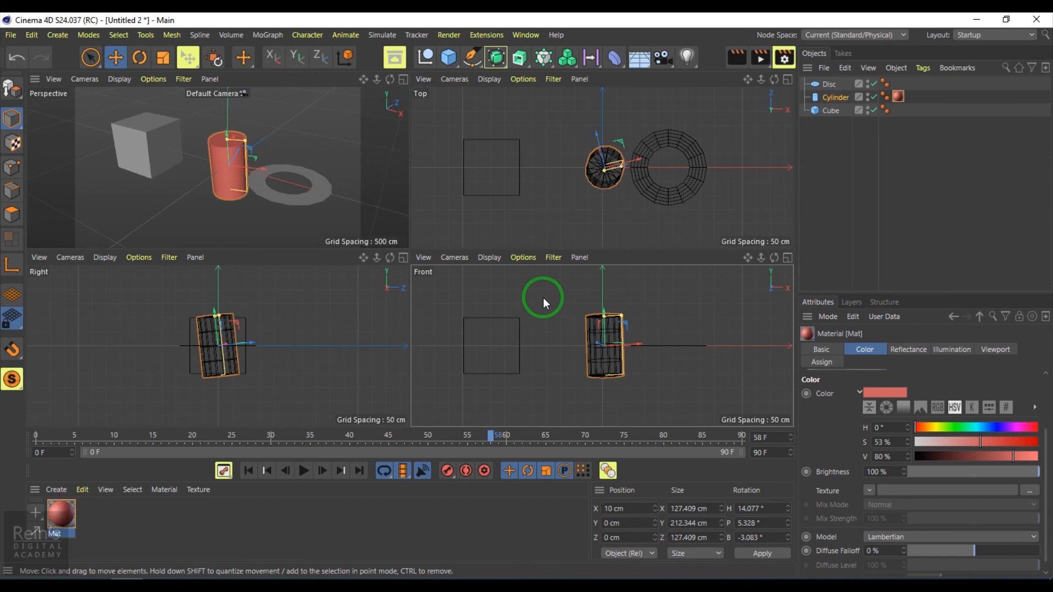
pyautogui.middleClick(543, 298)
pyautogui.middleClick(543, 297)
# Step: Toggle the Perspective view between full size and the four-view layout, leaving it maximized and zoomed out slightly
pyautogui.middleClick(349, 206)
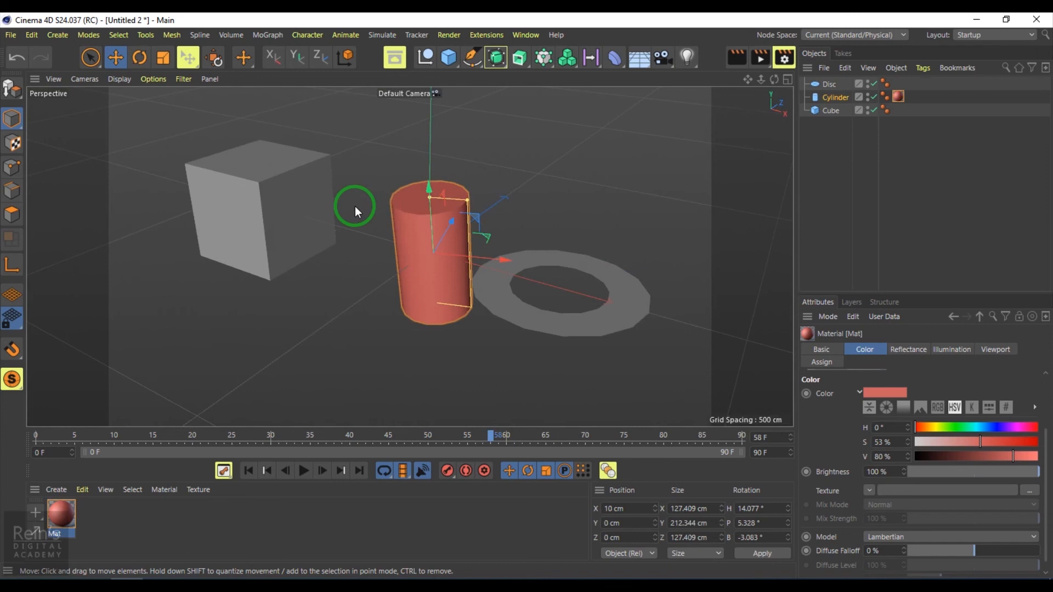
pyautogui.middleClick(355, 207)
pyautogui.middleClick(356, 207)
pyautogui.middleClick(357, 210)
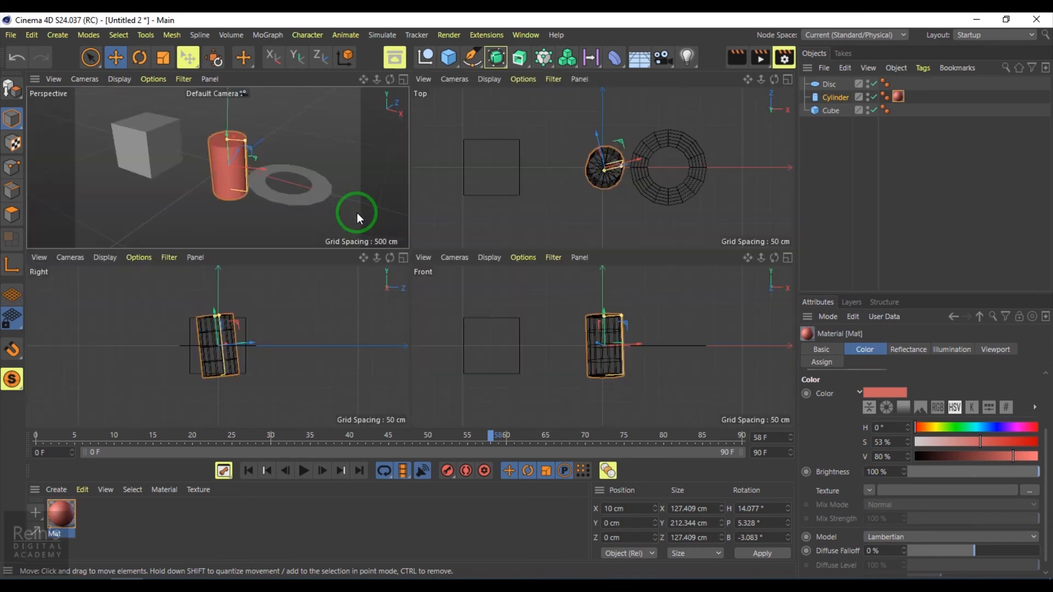
pyautogui.middleClick(342, 195)
pyautogui.scroll(-3, 372, 205)
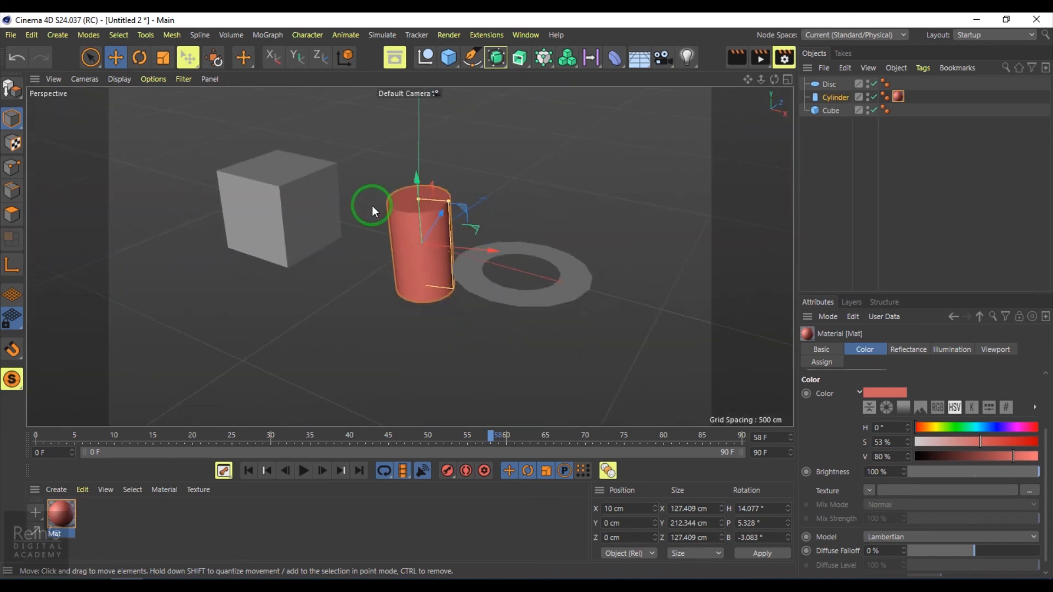
# Step: Examine the viewport's available shading modes and the list of their shortcuts
pyautogui.click(122, 77)
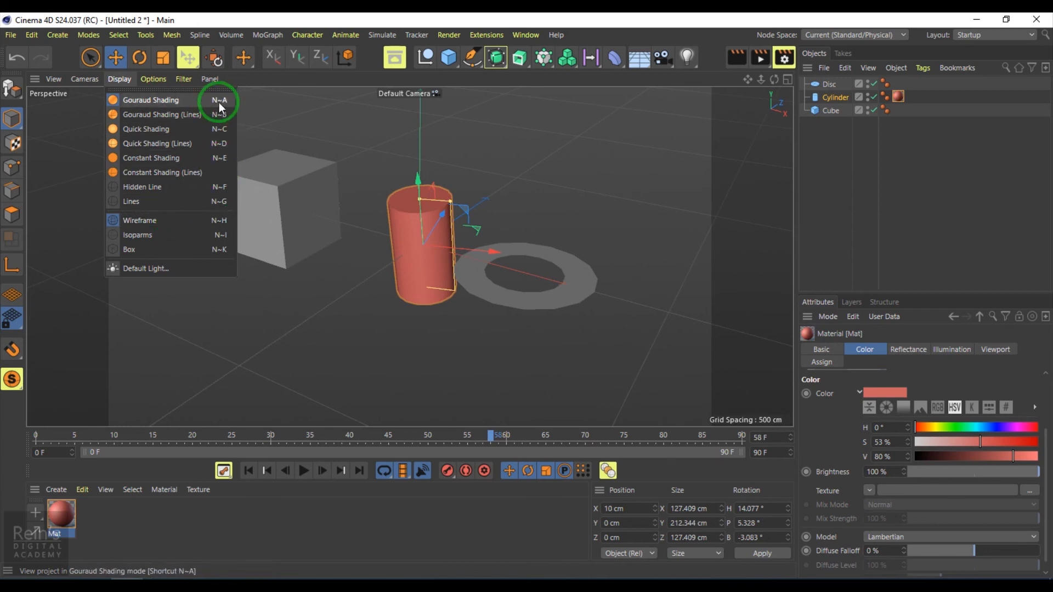
pyautogui.click(376, 320)
pyautogui.press('n')
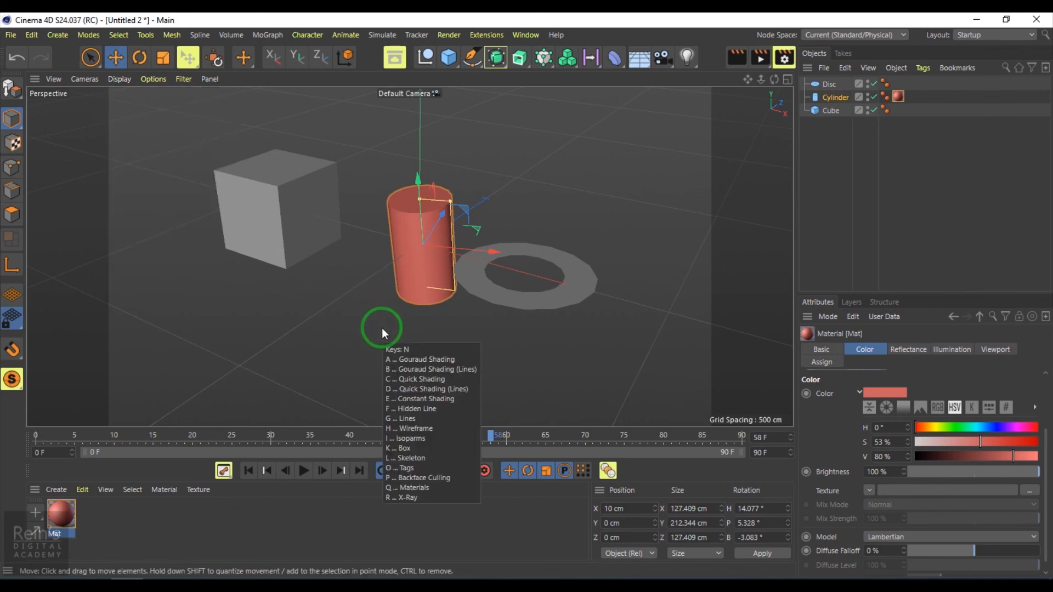
pyautogui.press('n')
pyautogui.press('n')
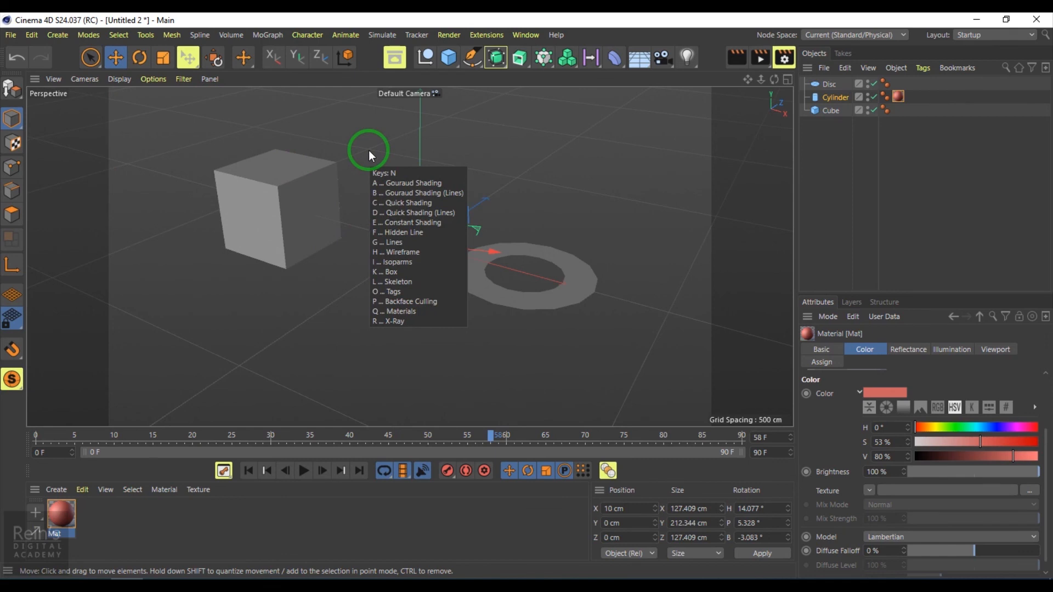
# Step: Alternate the Perspective view between Gouraud Shading and Gouraud Shading (Lines), ending with Gouraud Shading (Lines)
pyautogui.press('a')
pyautogui.press('n')
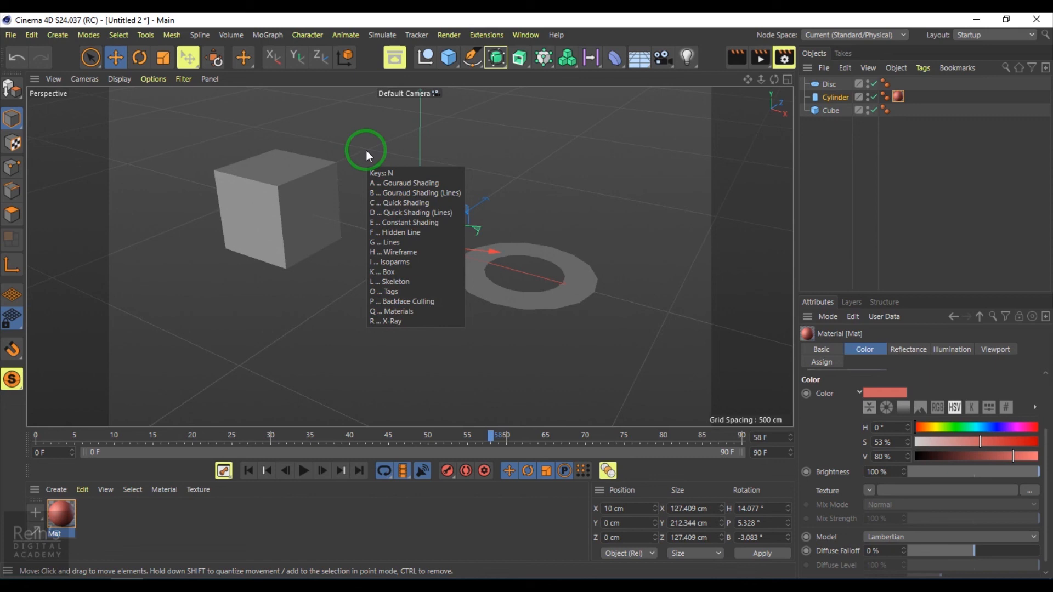
pyautogui.press('b')
pyautogui.press('n')
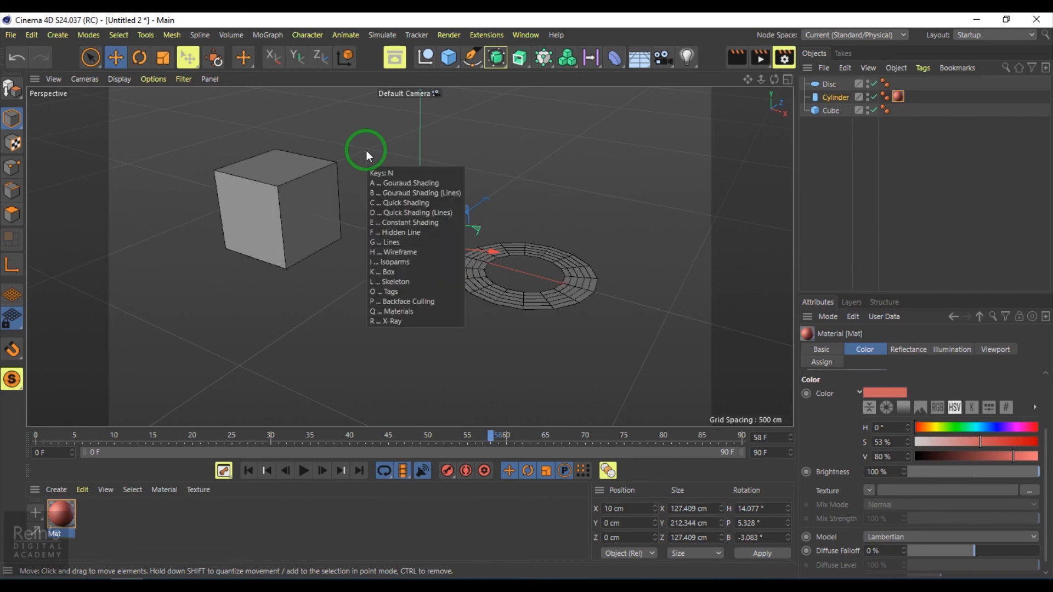
pyautogui.press('a')
pyautogui.press('n')
pyautogui.press('b')
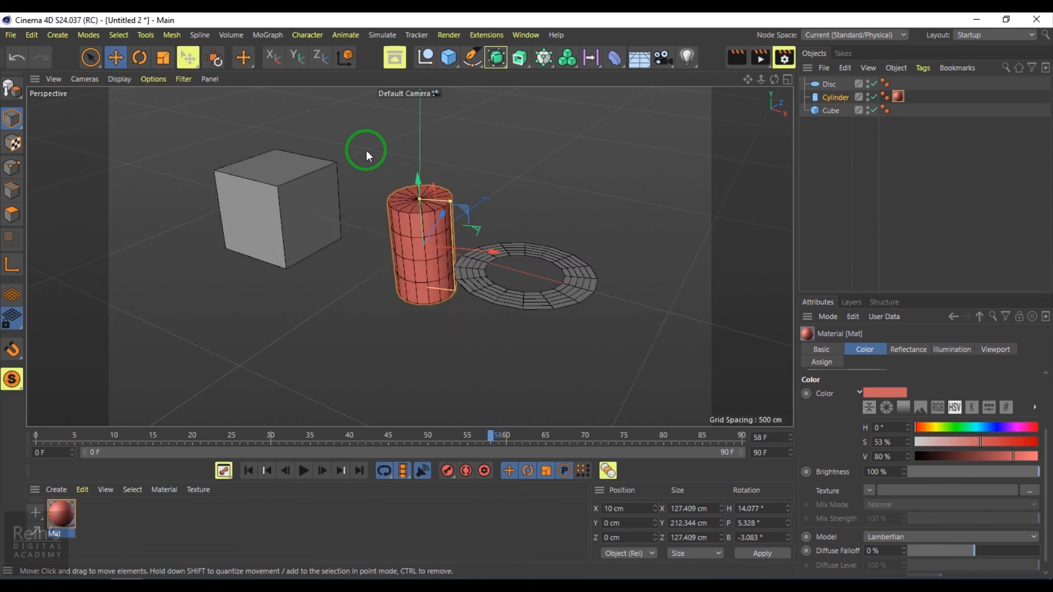
# Step: Cycle the Perspective view's display through Quick Shading (Lines), Lines and Wireframe
pyautogui.press('n')
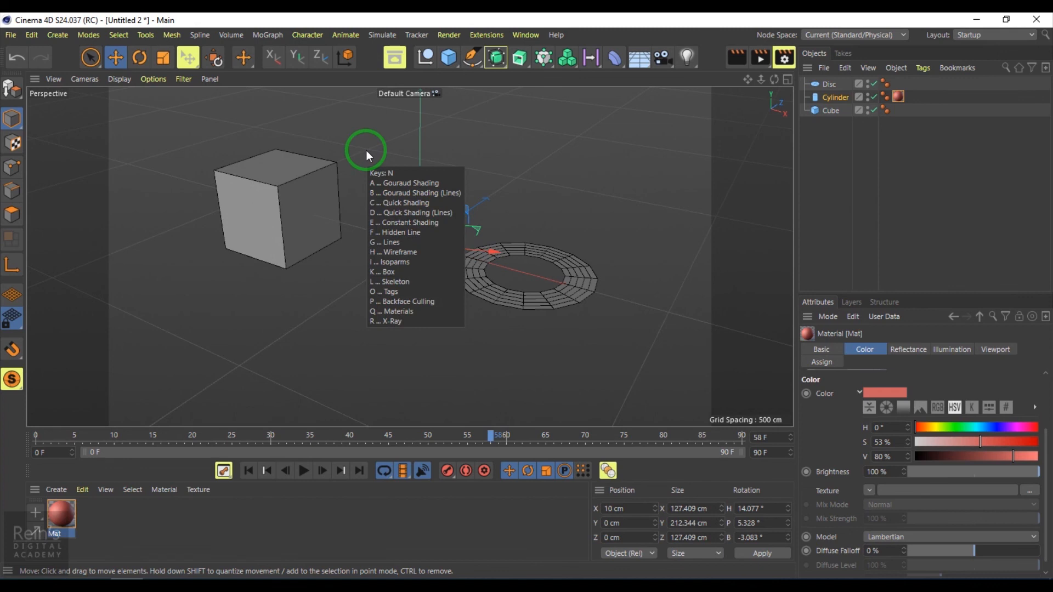
pyautogui.press('d')
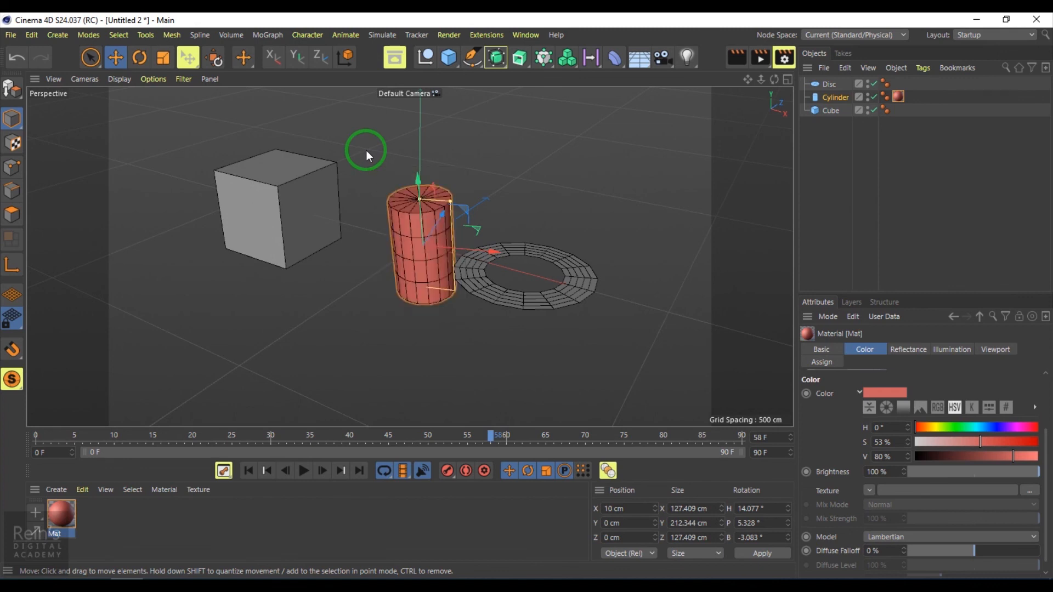
pyautogui.press('n')
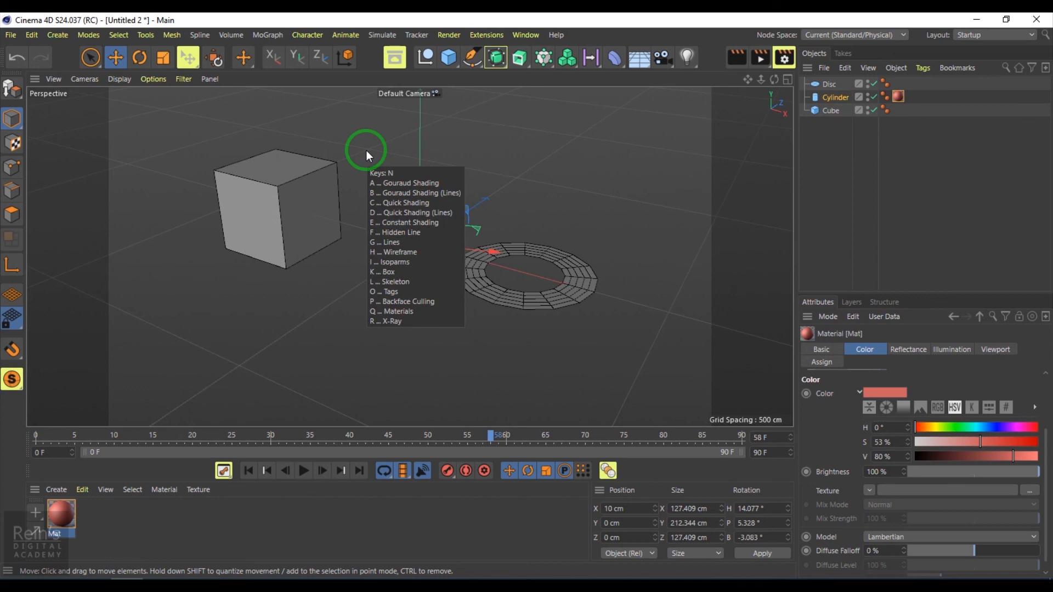
pyautogui.press('g')
pyautogui.press('n')
pyautogui.press('h')
# Step: Cycle the Perspective view's display through Gouraud Shading and Gouraud Shading (Lines), ending with Lines
pyautogui.press('n')
pyautogui.press('a')
pyautogui.press('n')
pyautogui.press('b')
pyautogui.press('n')
pyautogui.press('g')
pyautogui.press('n')
pyautogui.press('n')
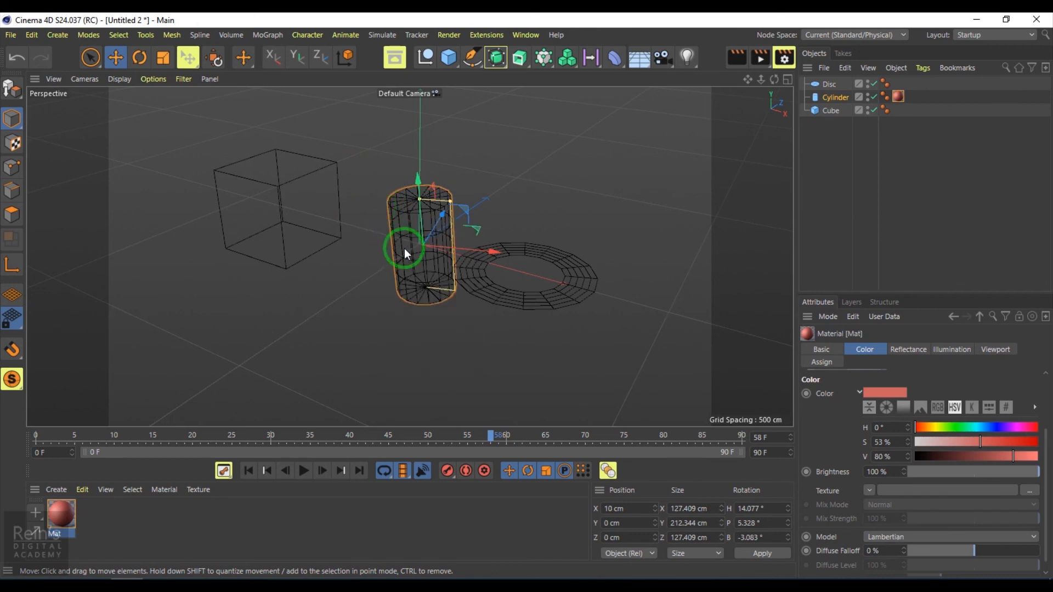
pyautogui.press('n')
pyautogui.press('n')
pyautogui.press('n')
pyautogui.press('n')
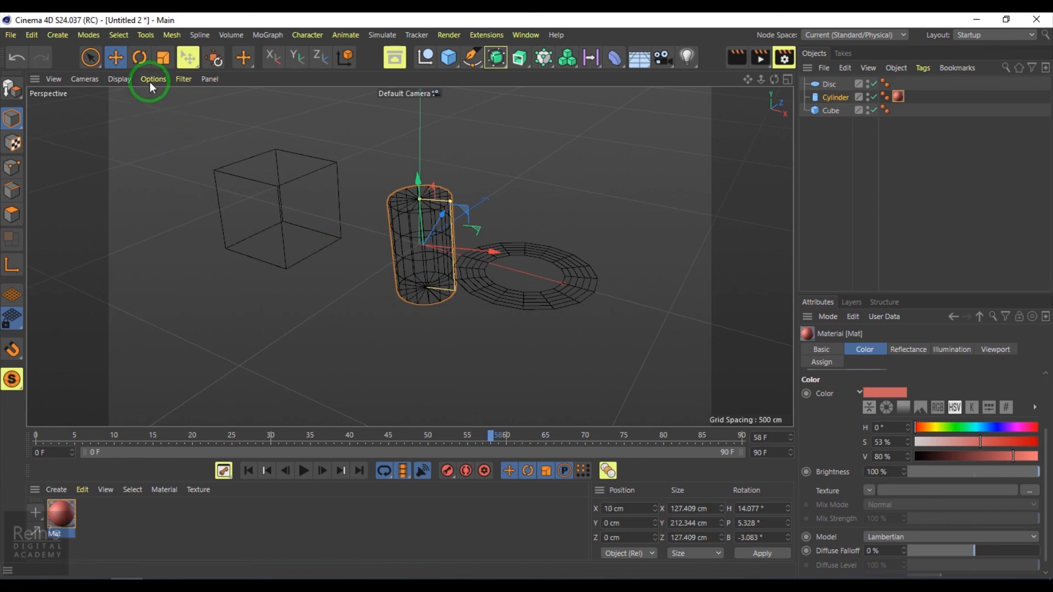
# Step: Review the display modes and switch the Perspective view to Gouraud Shading
pyautogui.click(117, 80)
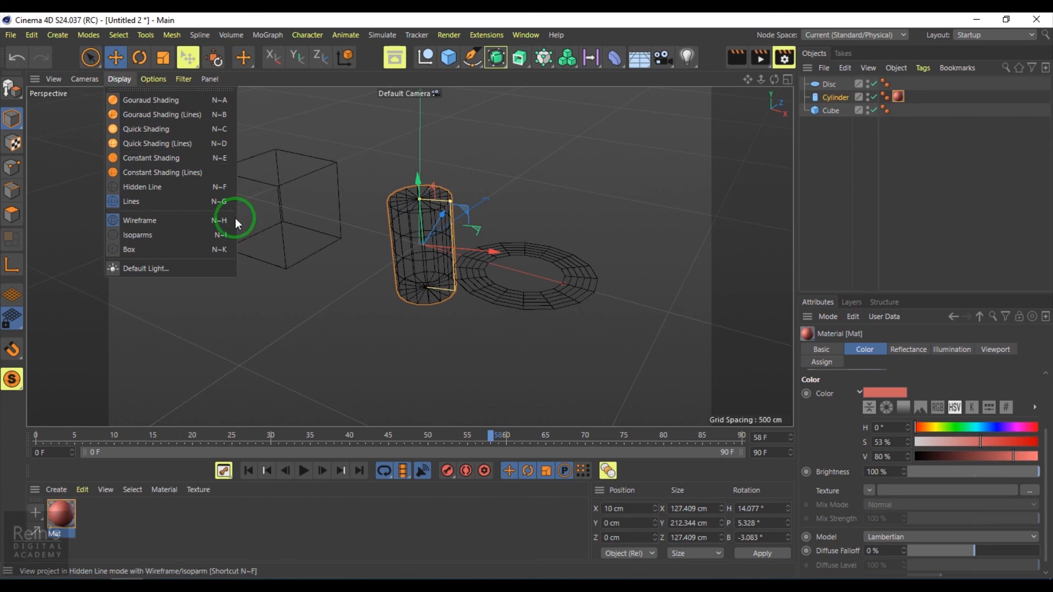
pyautogui.click(266, 305)
pyautogui.press('n')
pyautogui.press('e')
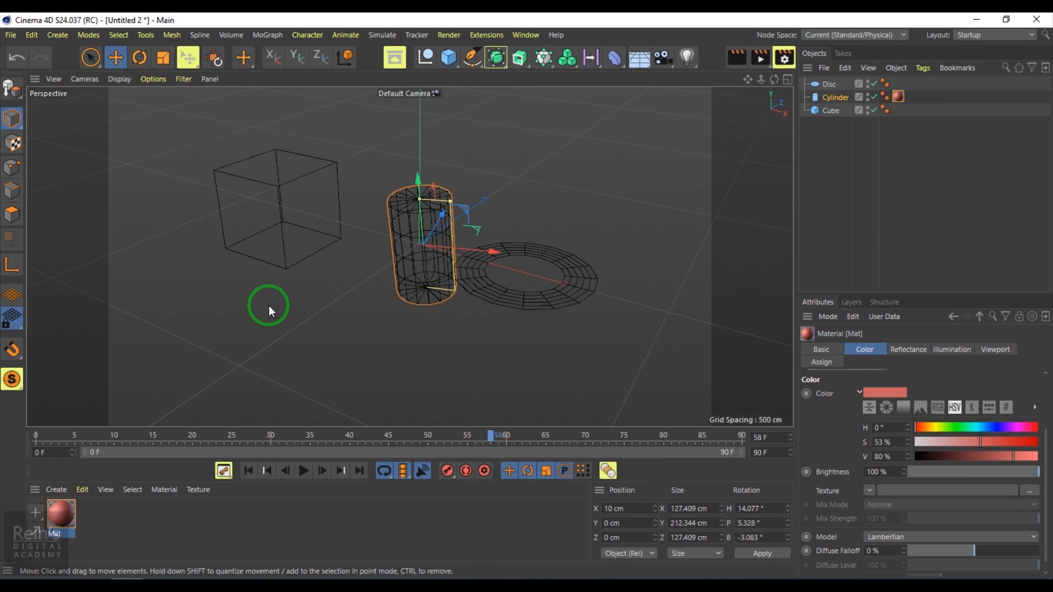
pyautogui.press('n')
pyautogui.press('a')
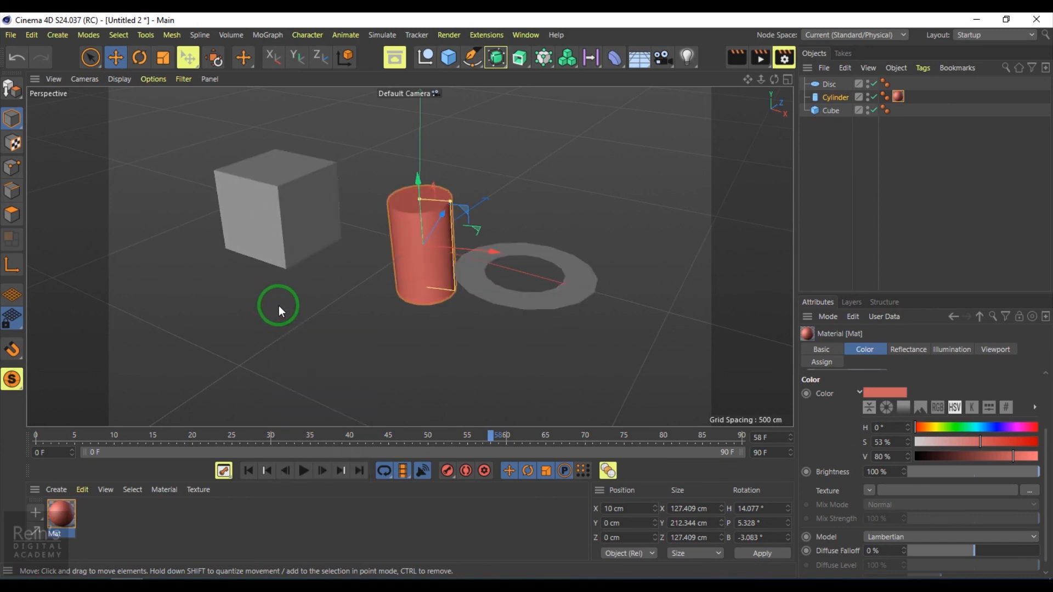
# Step: Cycle the Perspective view through Constant Shading, Gouraud Shading and Gouraud Shading (Lines), and leave it in Lines display
pyautogui.press('n')
pyautogui.press('e')
pyautogui.press('n')
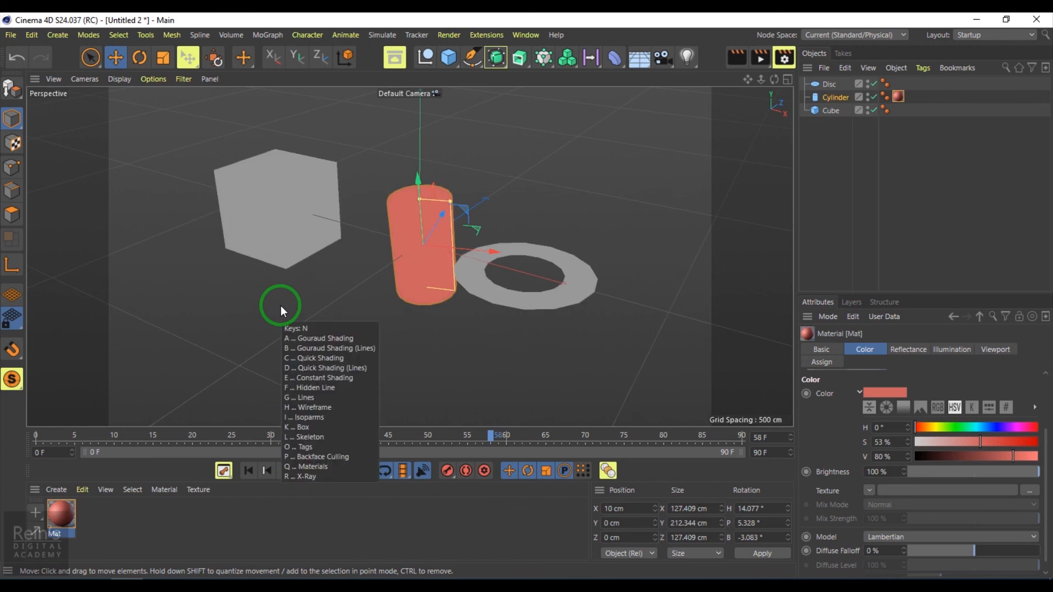
pyautogui.press('a')
pyautogui.press('n')
pyautogui.press('b')
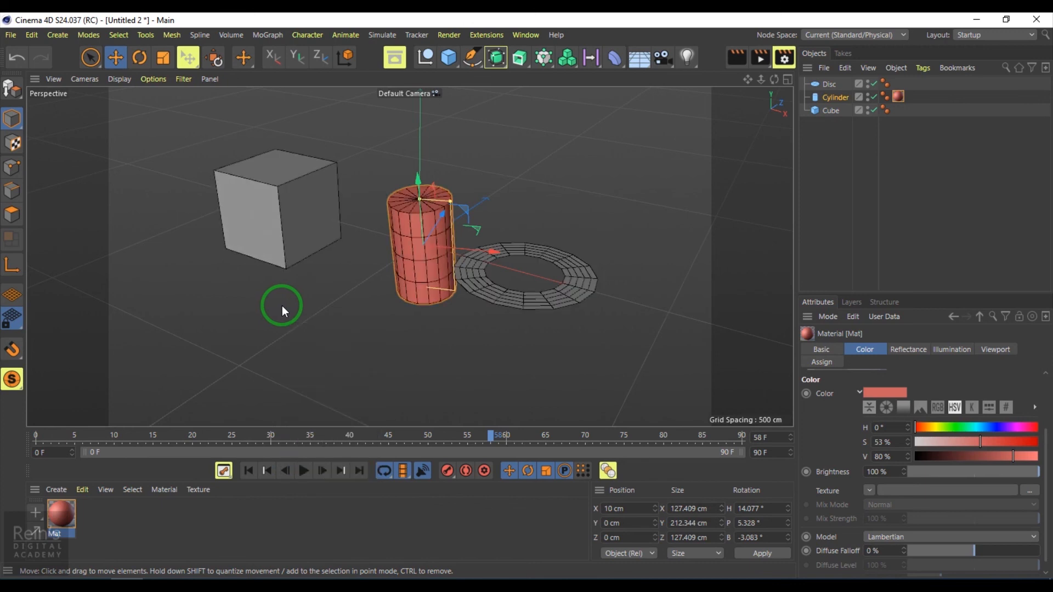
pyautogui.press('n')
pyautogui.press('g')
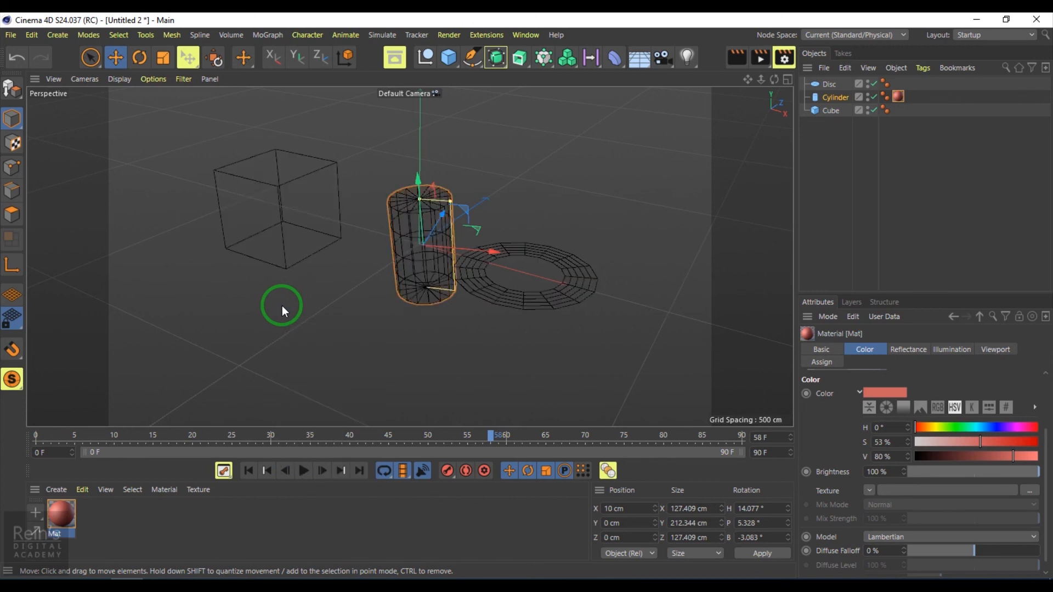